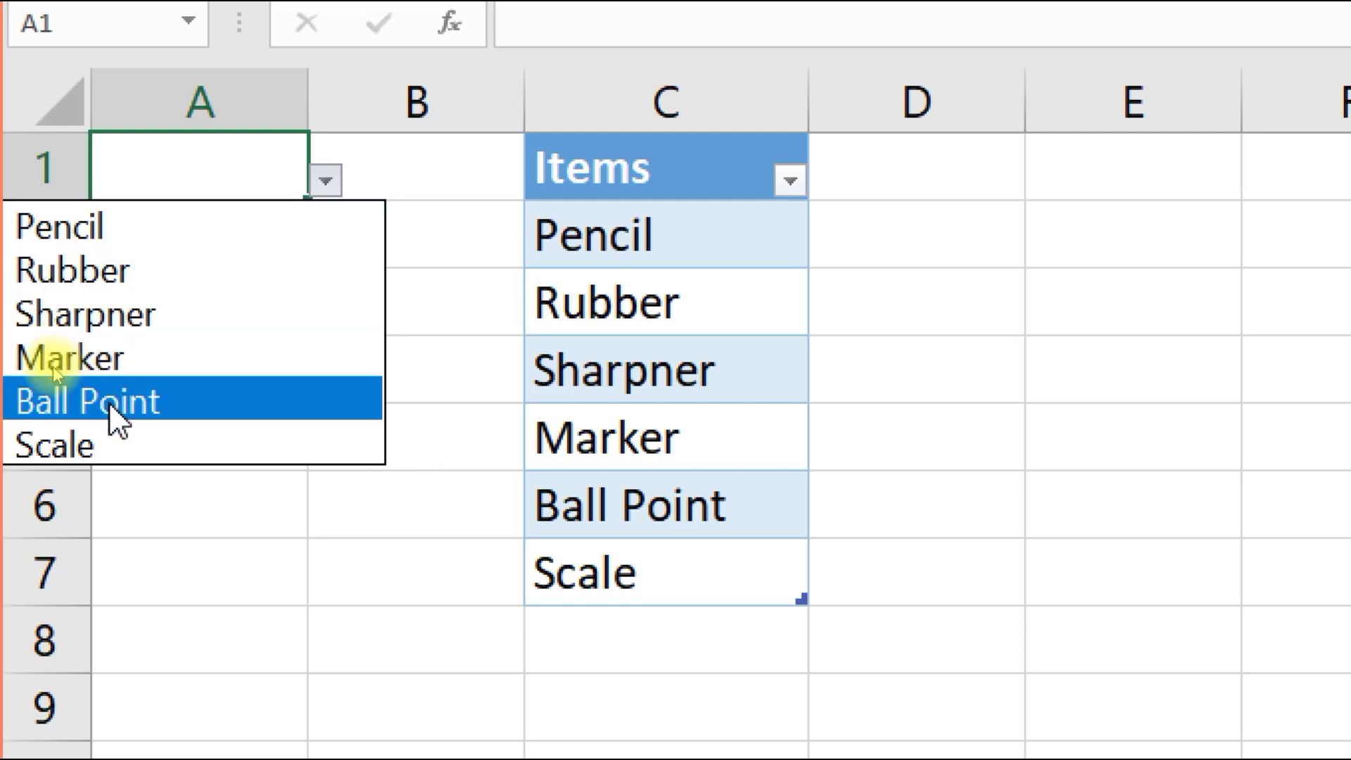
Choose Pencil for cell A1, Marker for A2 and Pencil for A3 from their in-cell drop-down lists.
key(Escape)
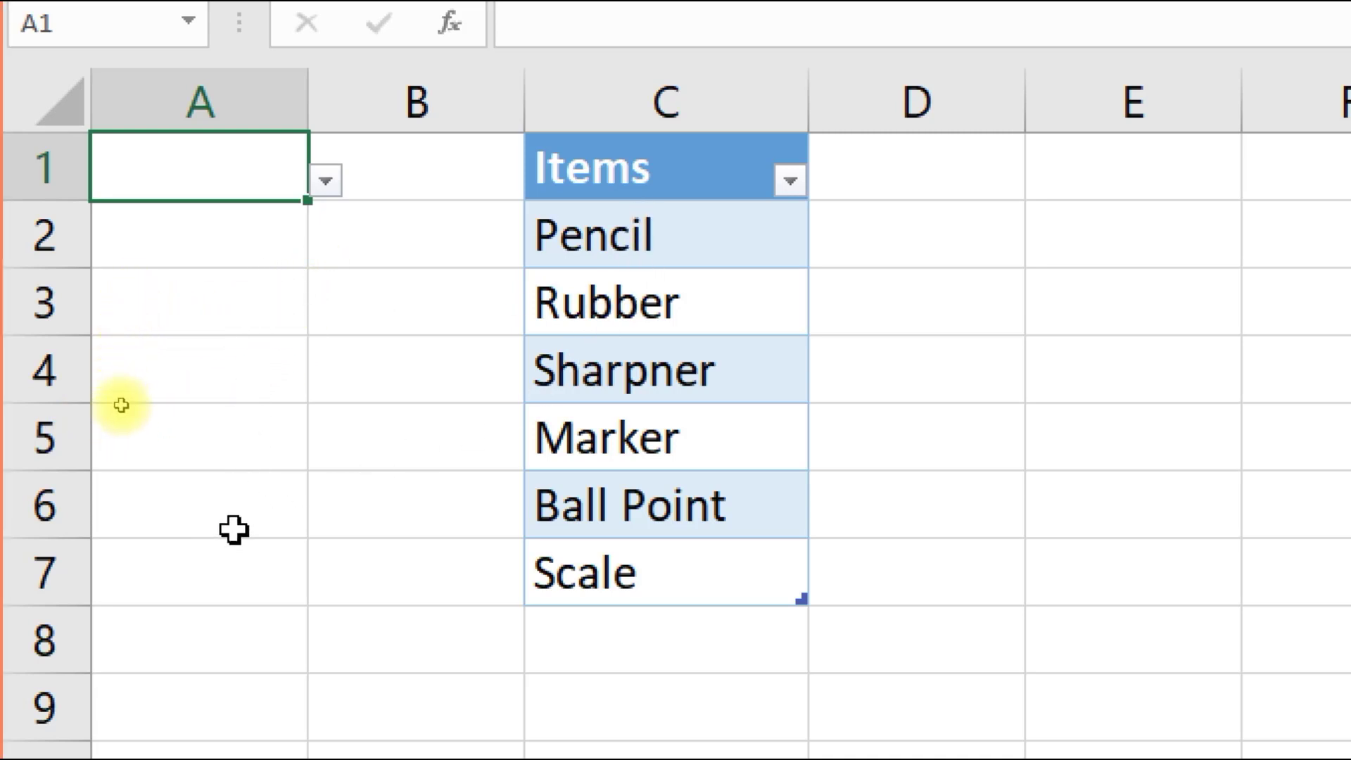
click(325, 182)
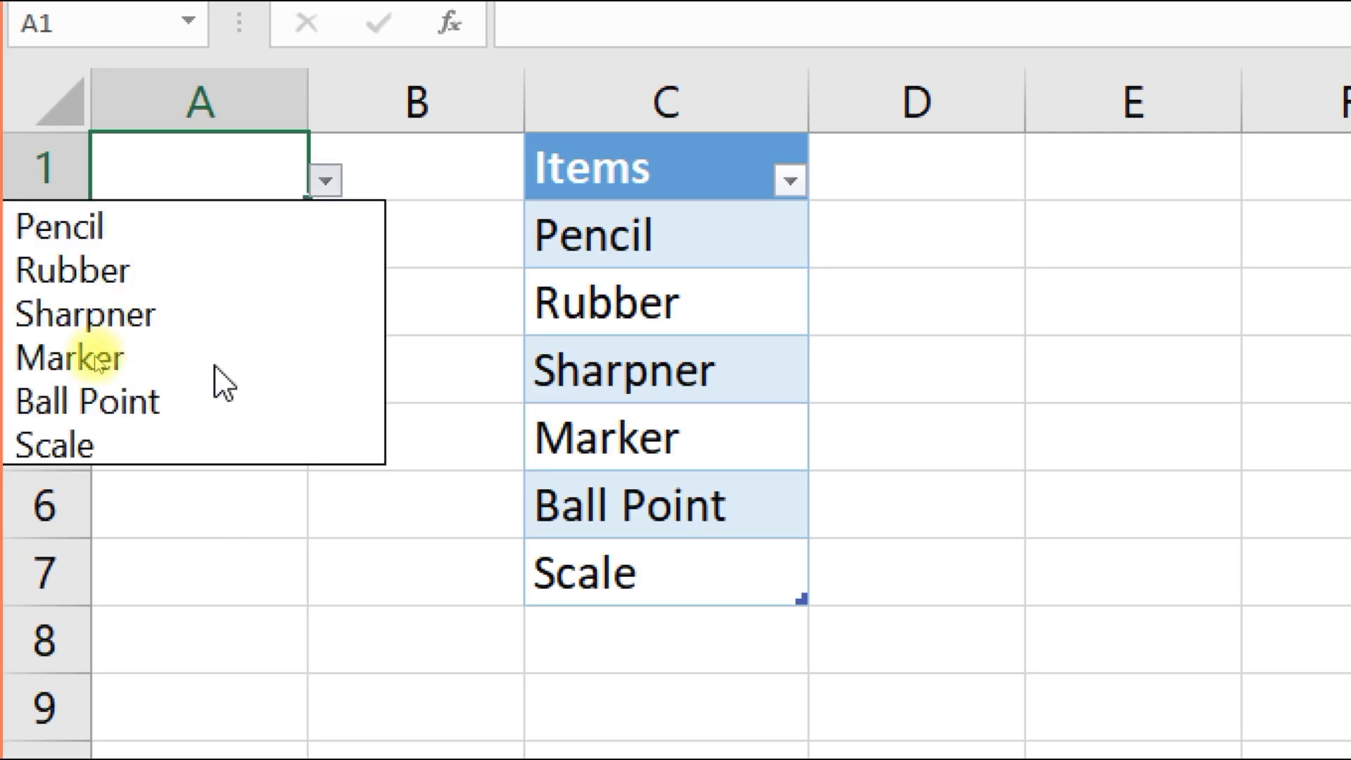
click(184, 233)
click(268, 232)
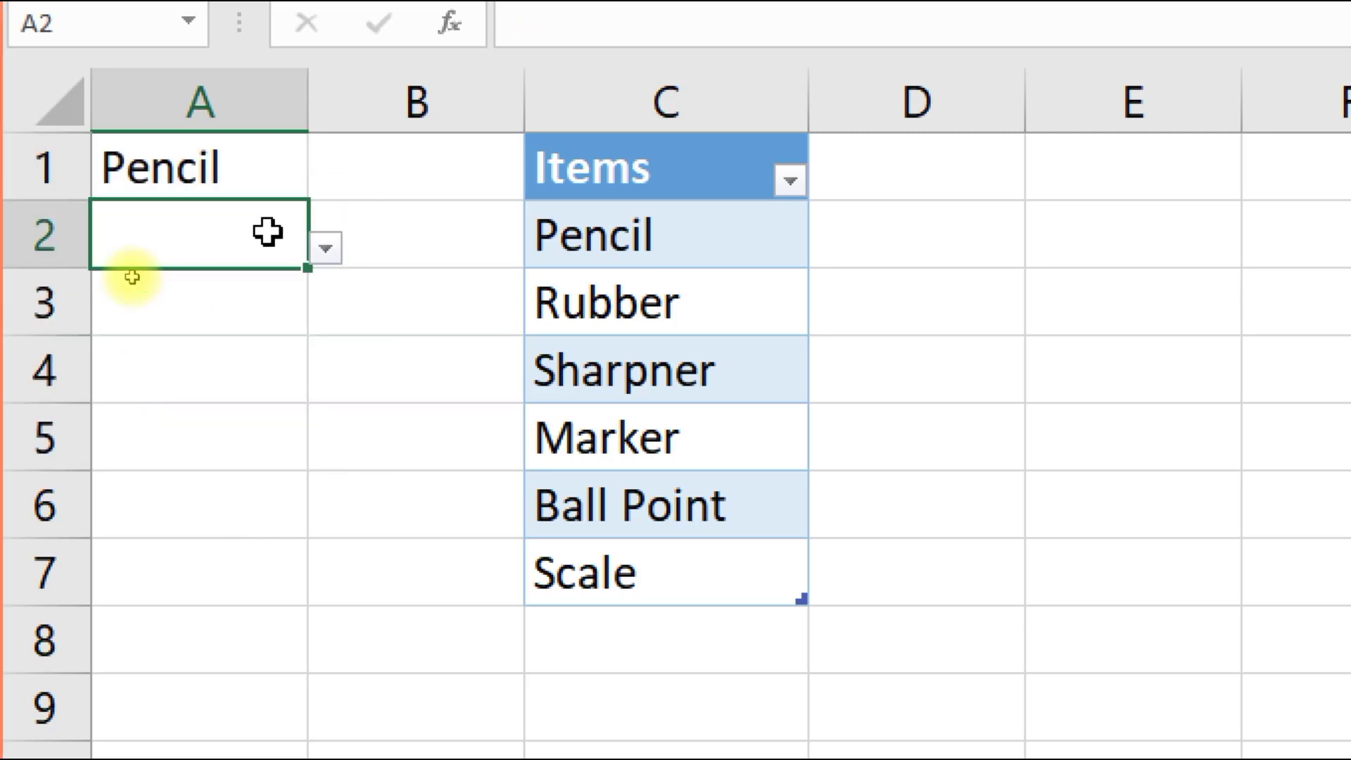
click(325, 247)
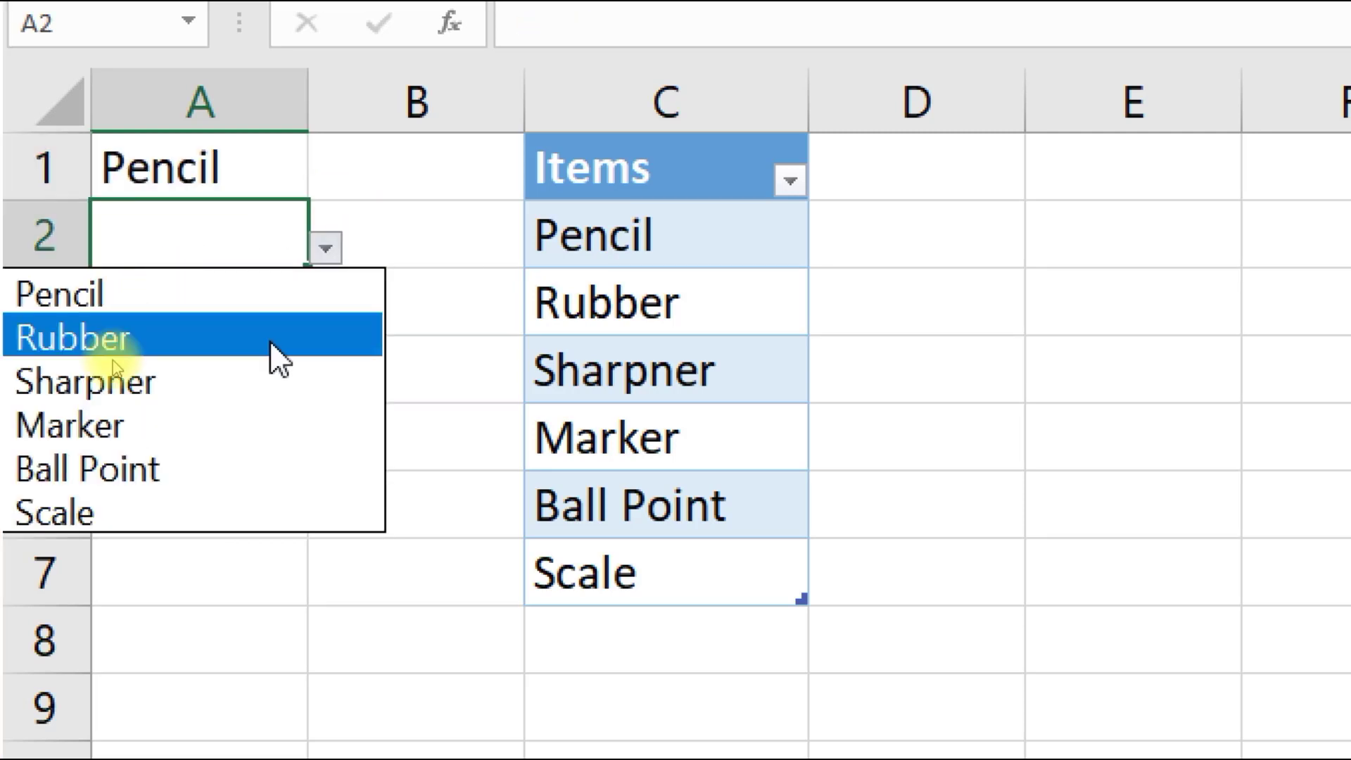
click(189, 428)
click(260, 298)
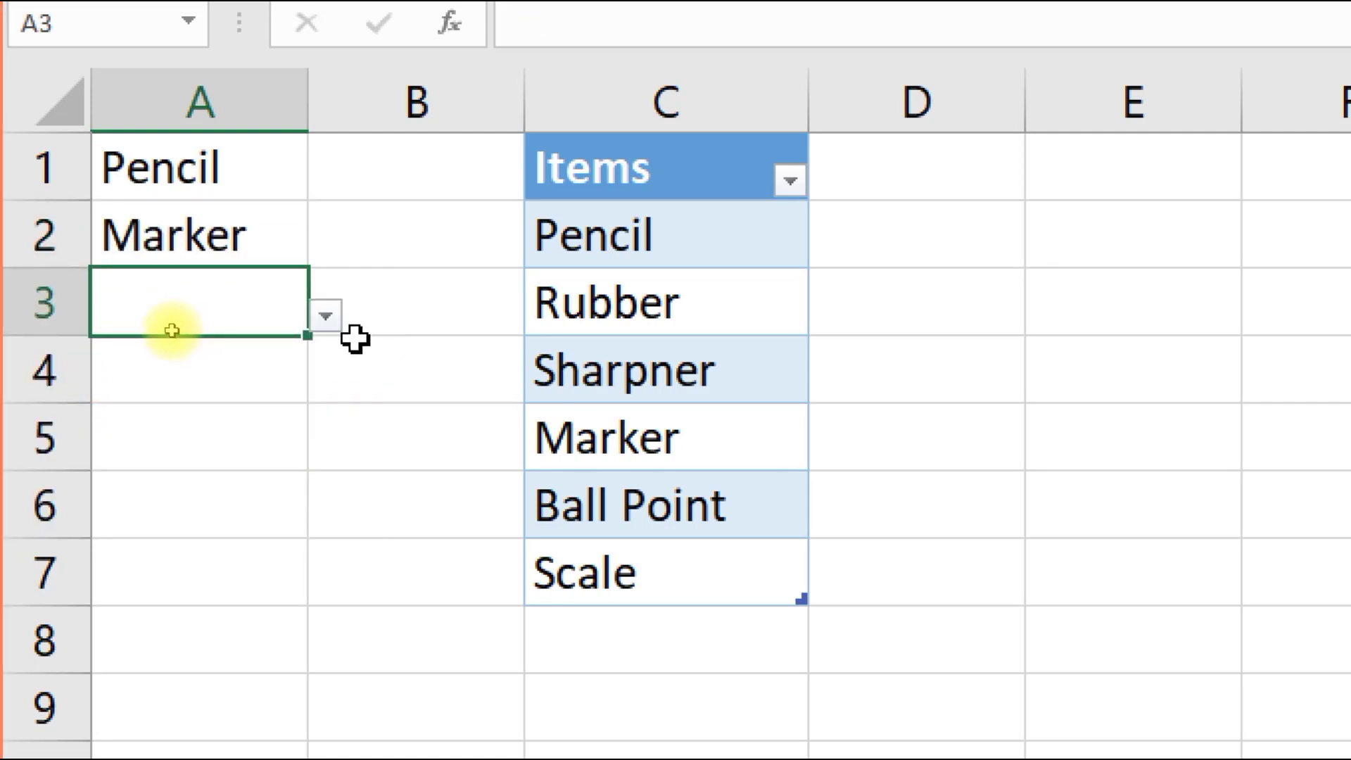
click(331, 327)
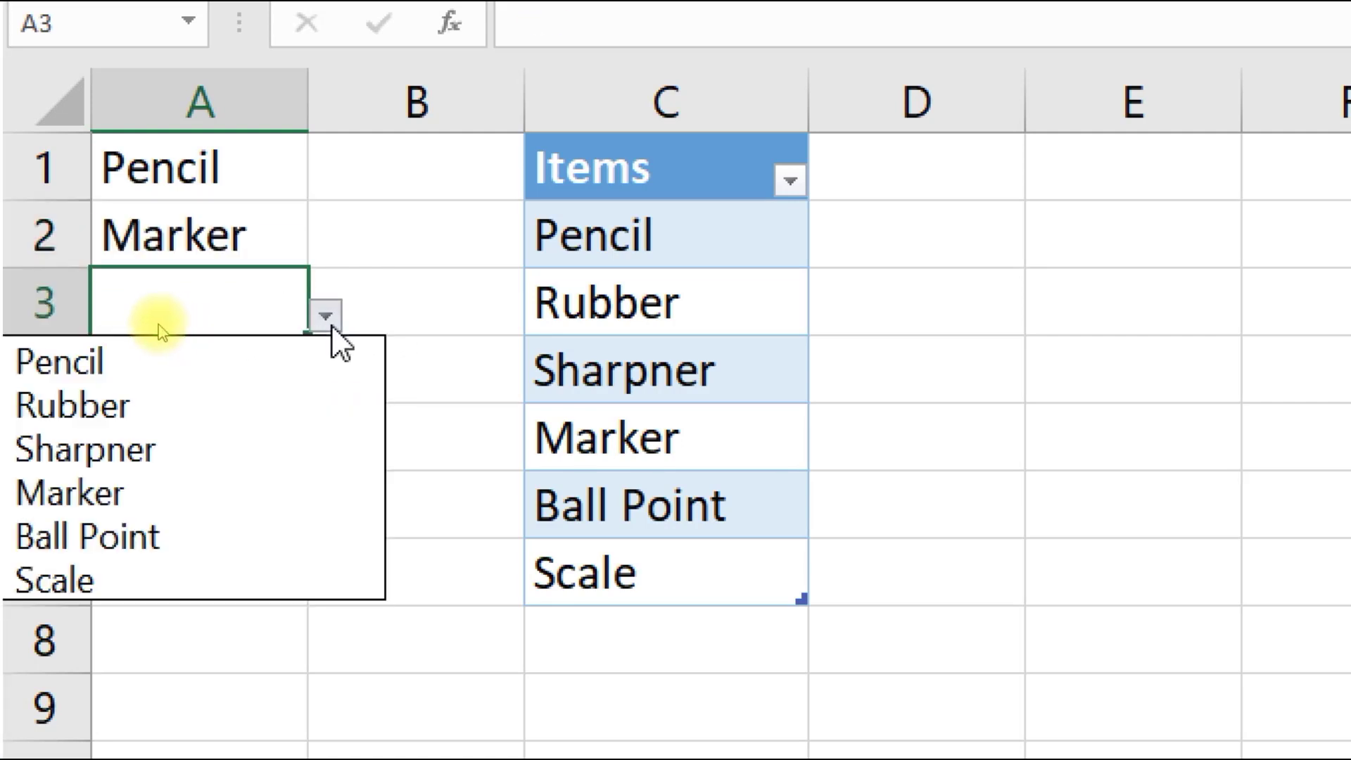
click(216, 370)
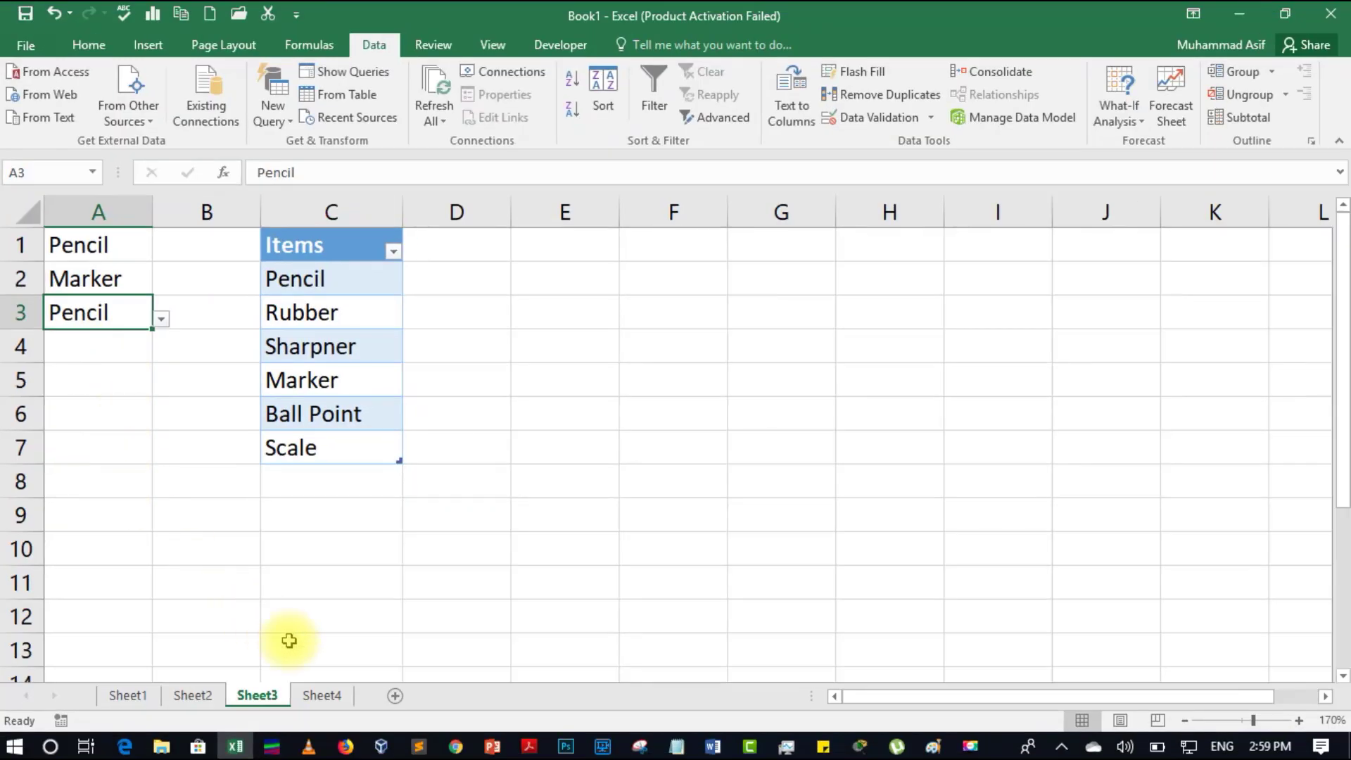
Add a new worksheet after Sheet3 and enlarge its view to 170%.
click(397, 697)
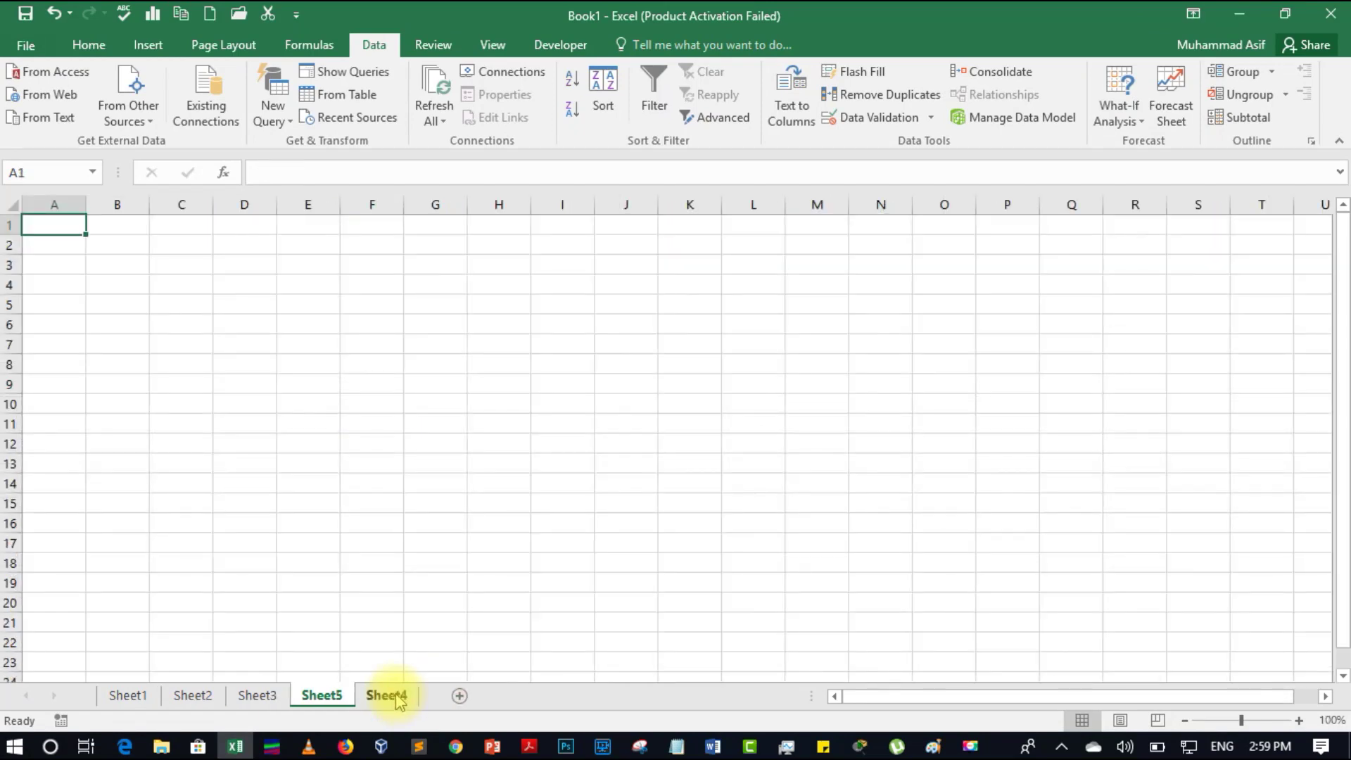
click(1299, 721)
click(1299, 721)
click(1299, 720)
click(1299, 720)
click(1299, 721)
click(1299, 721)
click(1298, 721)
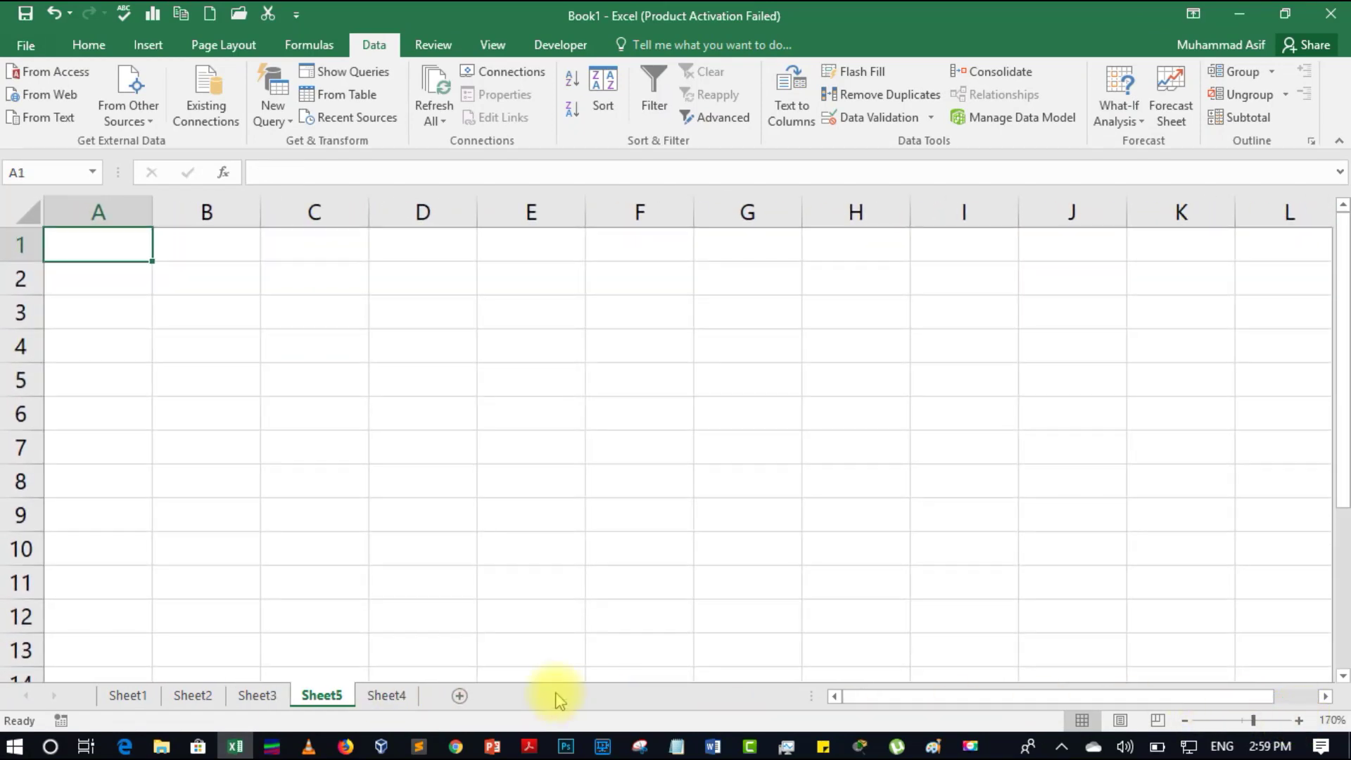
Copy the Items table in C1:C7 on Sheet3, including its header.
click(257, 695)
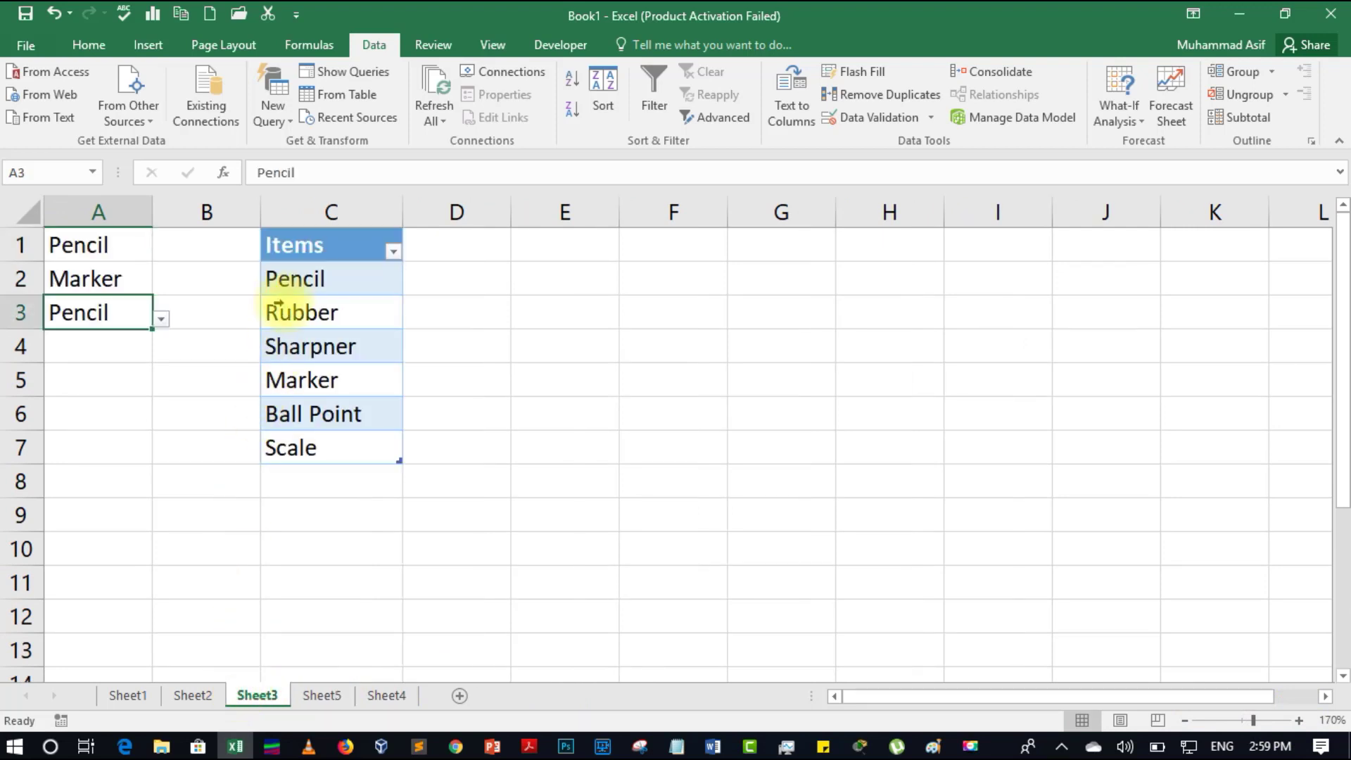
drag(293, 276, 299, 348)
drag(295, 252, 306, 447)
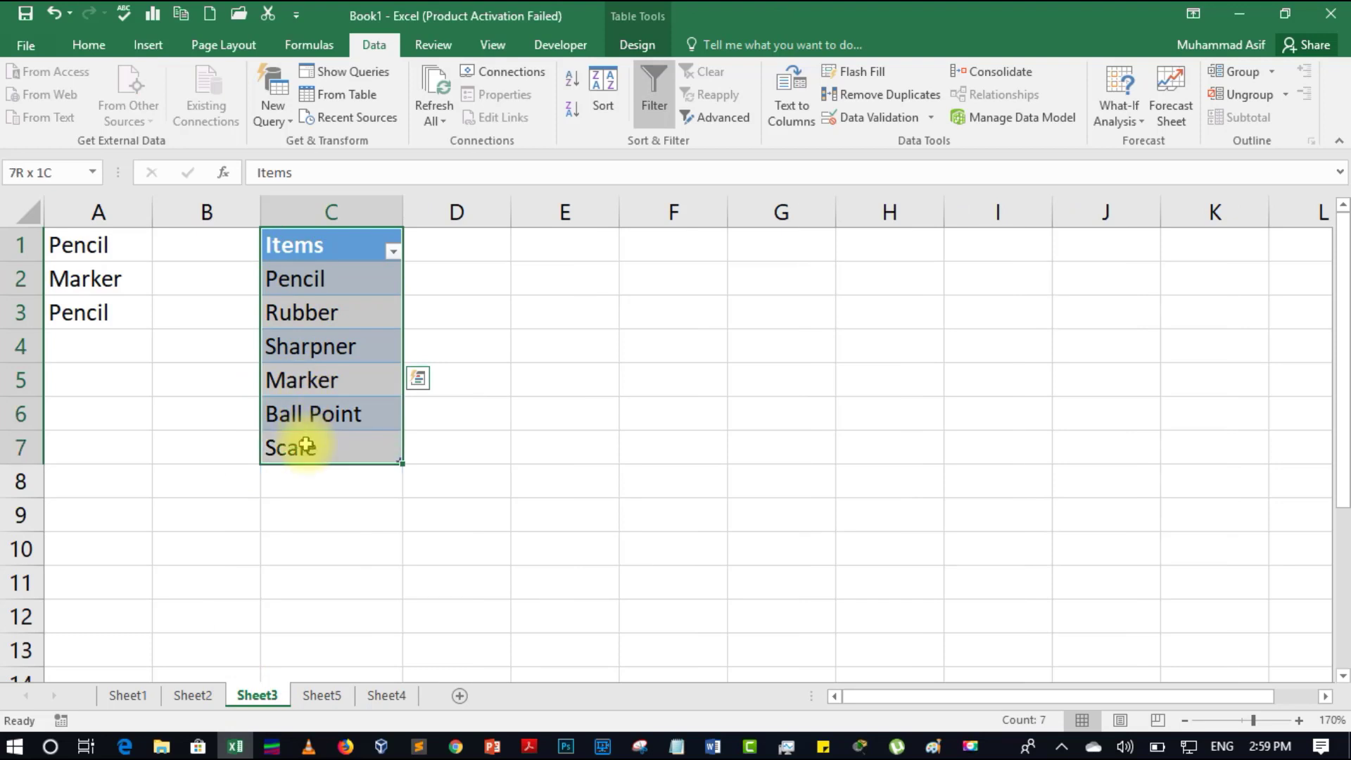
key(ctrl+c)
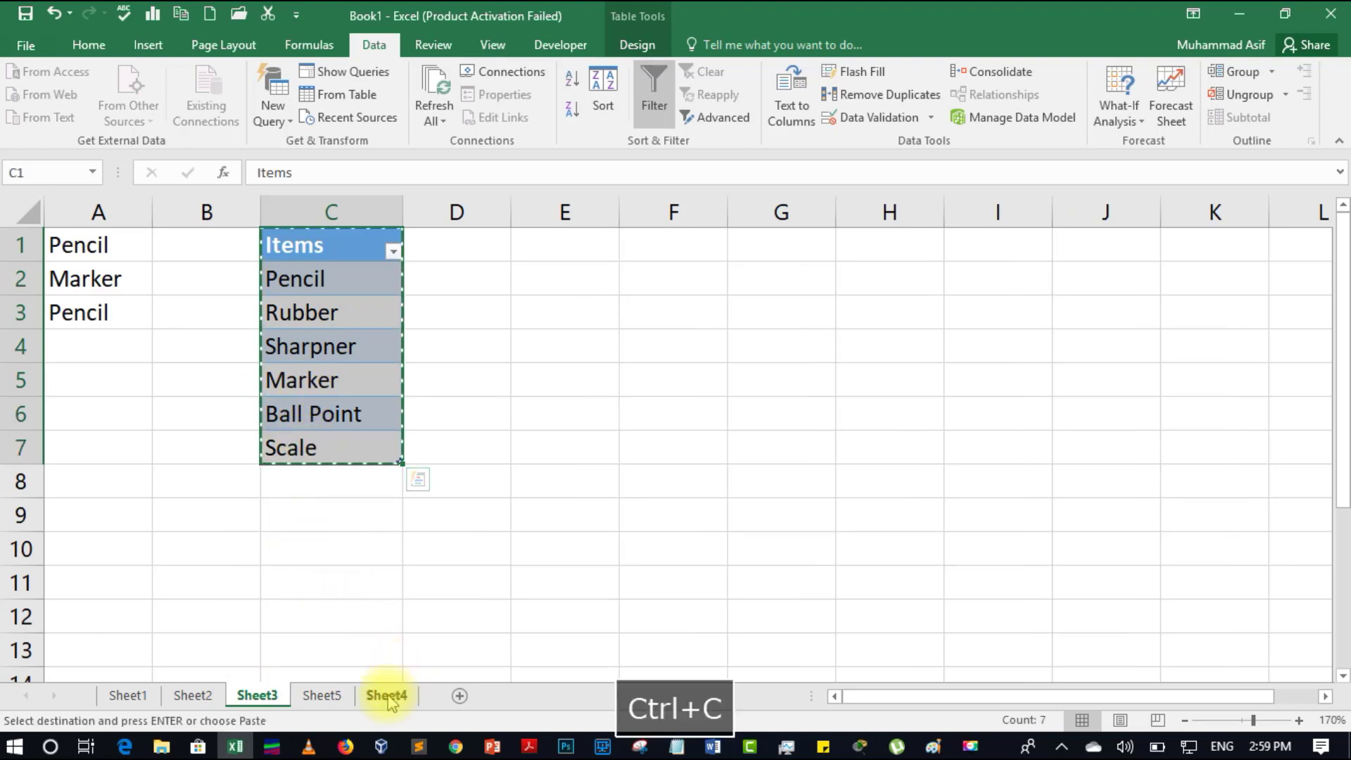
Move Sheet5 behind Sheet4 so it is the last worksheet.
click(323, 697)
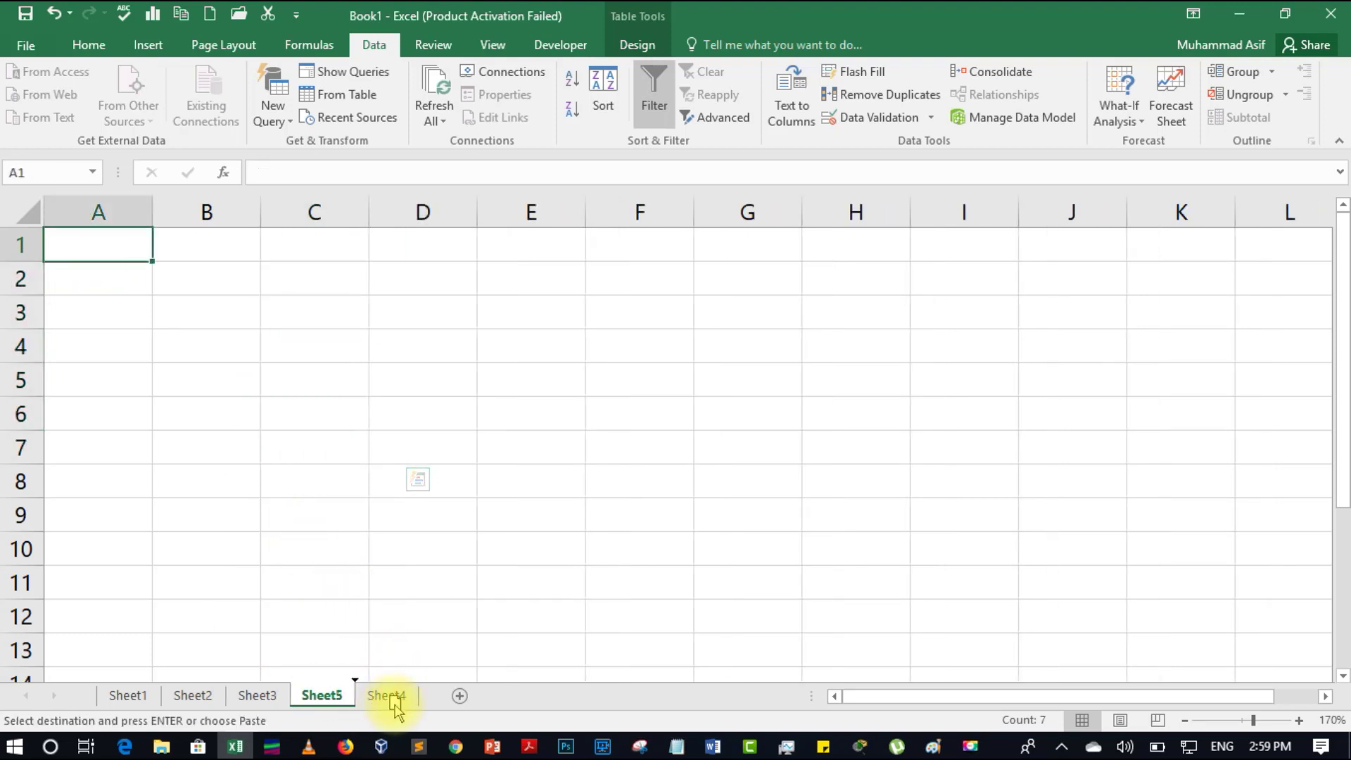
drag(430, 707, 426, 700)
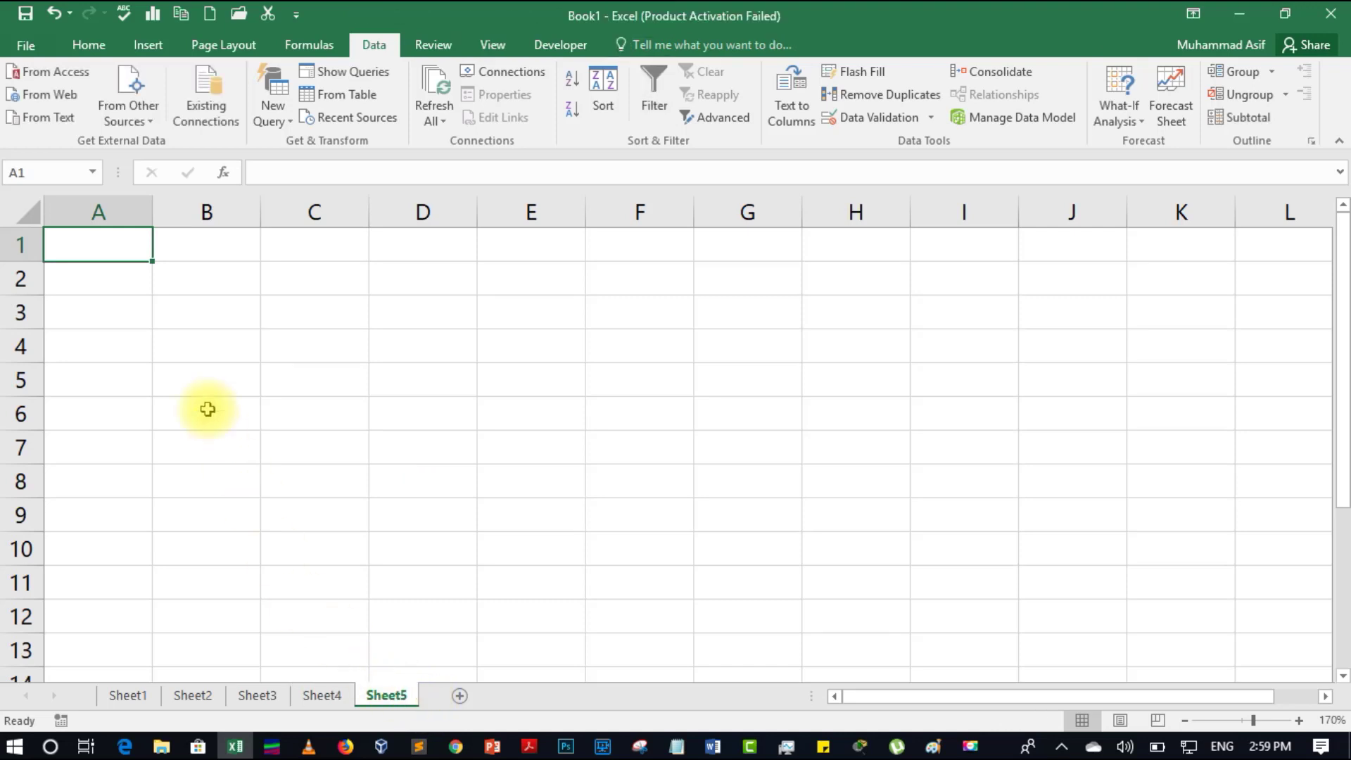
Try to paste the copied Items list into cell D1 of Sheet5.
click(387, 246)
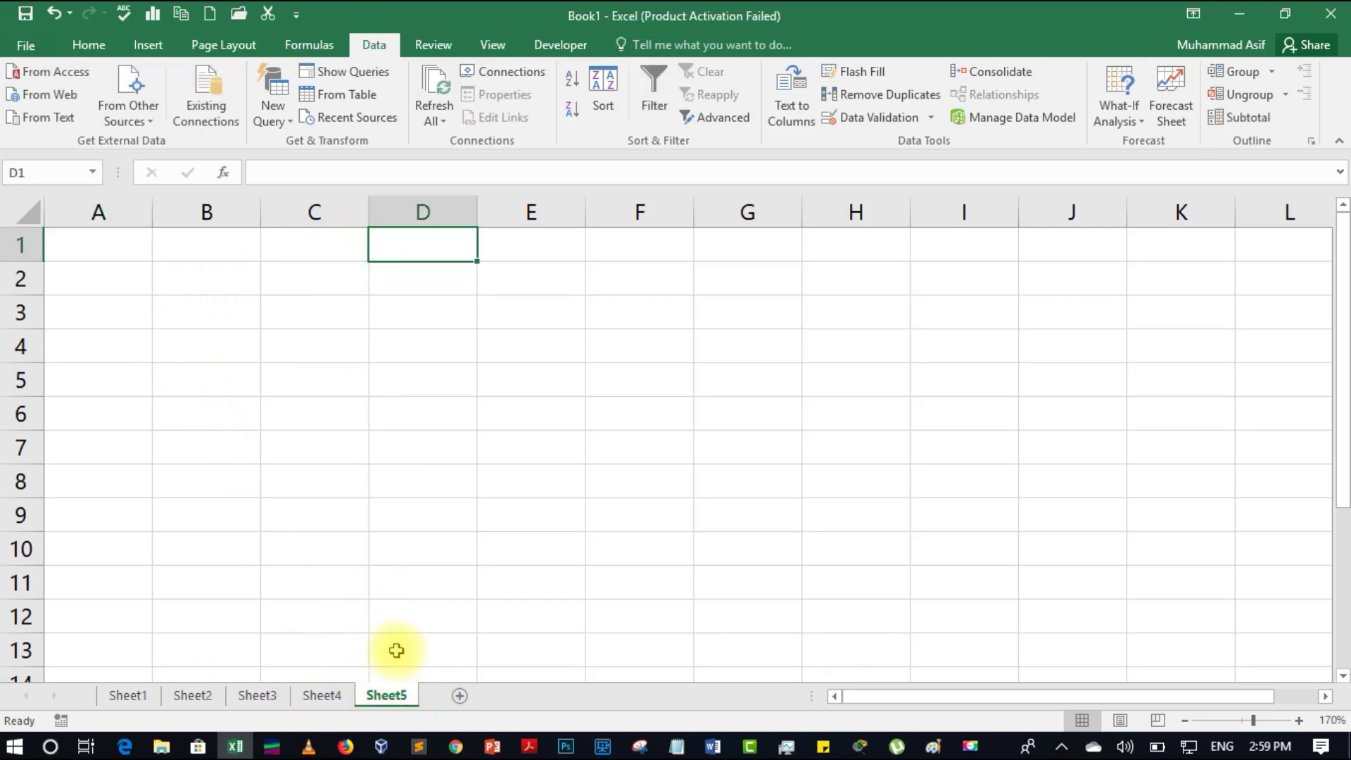
key(ctrl+v)
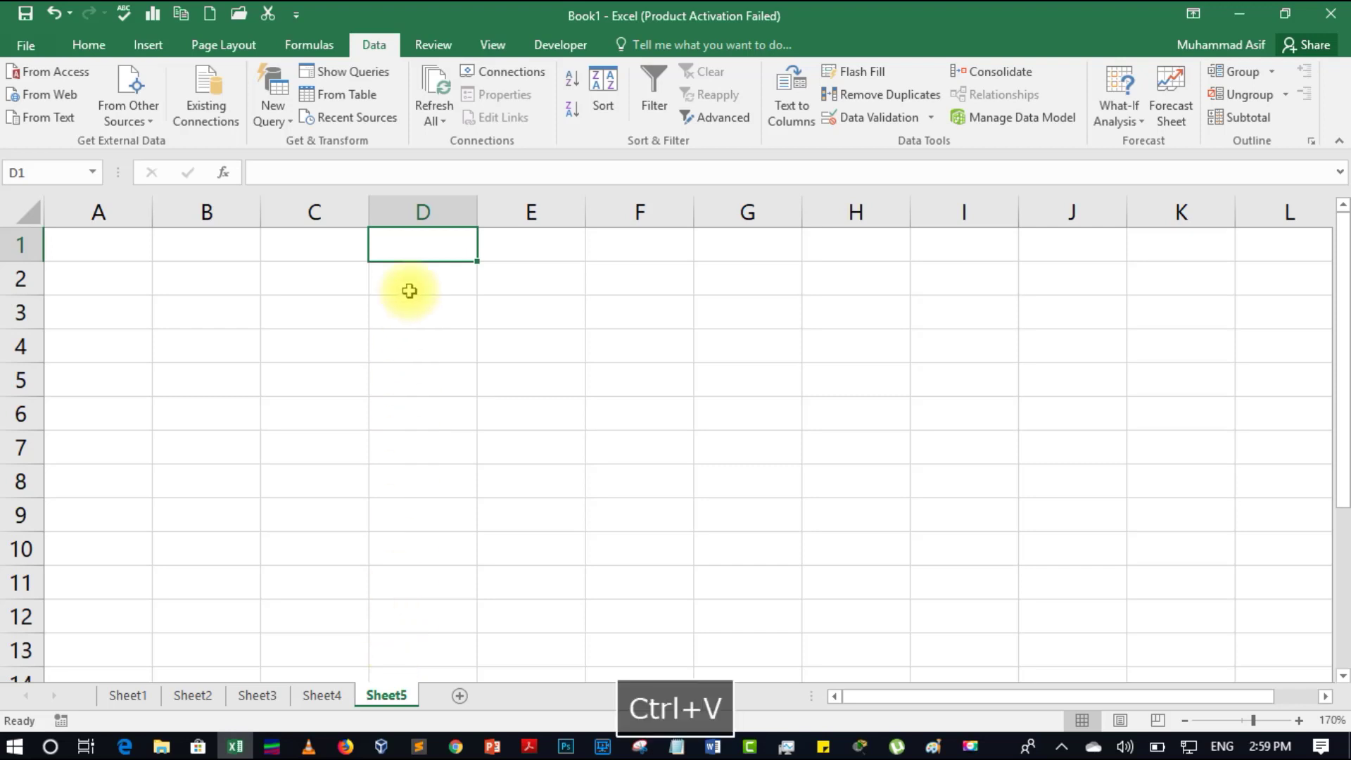
right_click(423, 256)
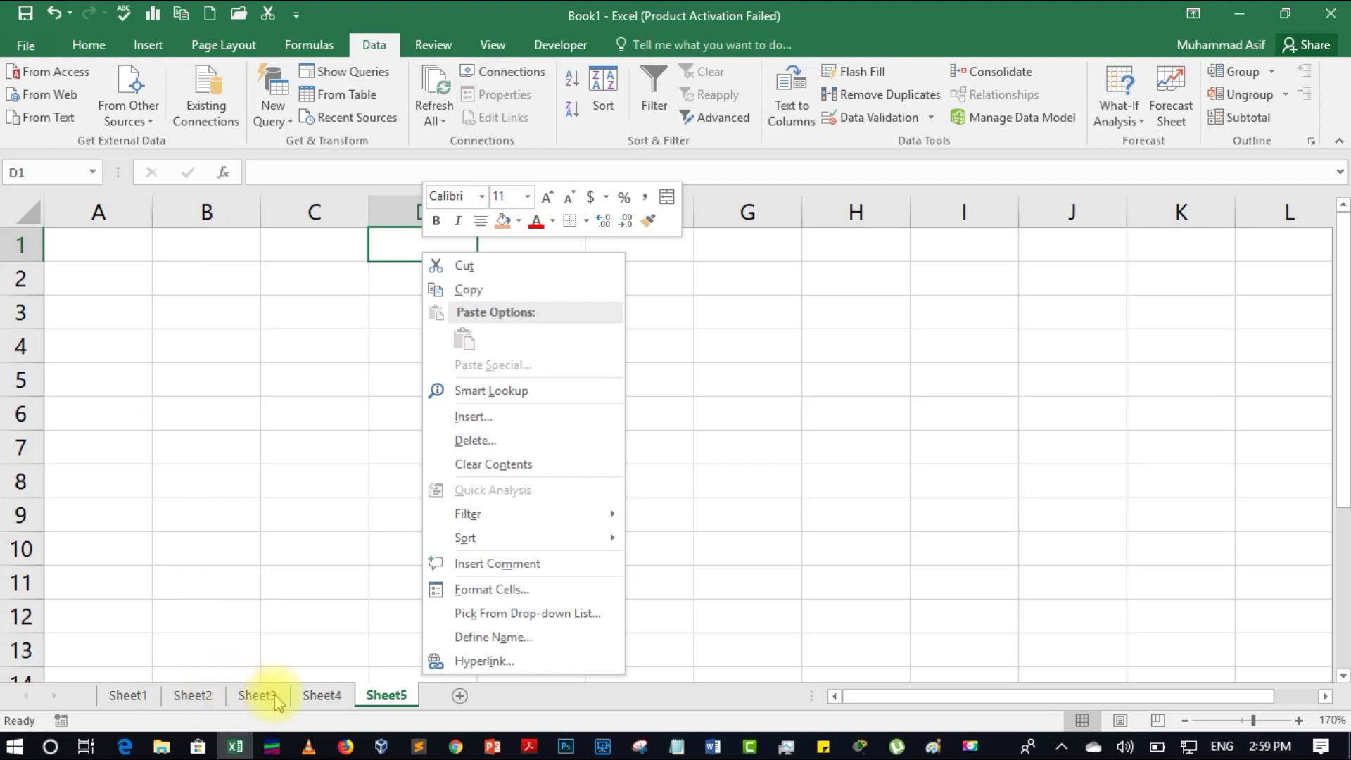
click(307, 693)
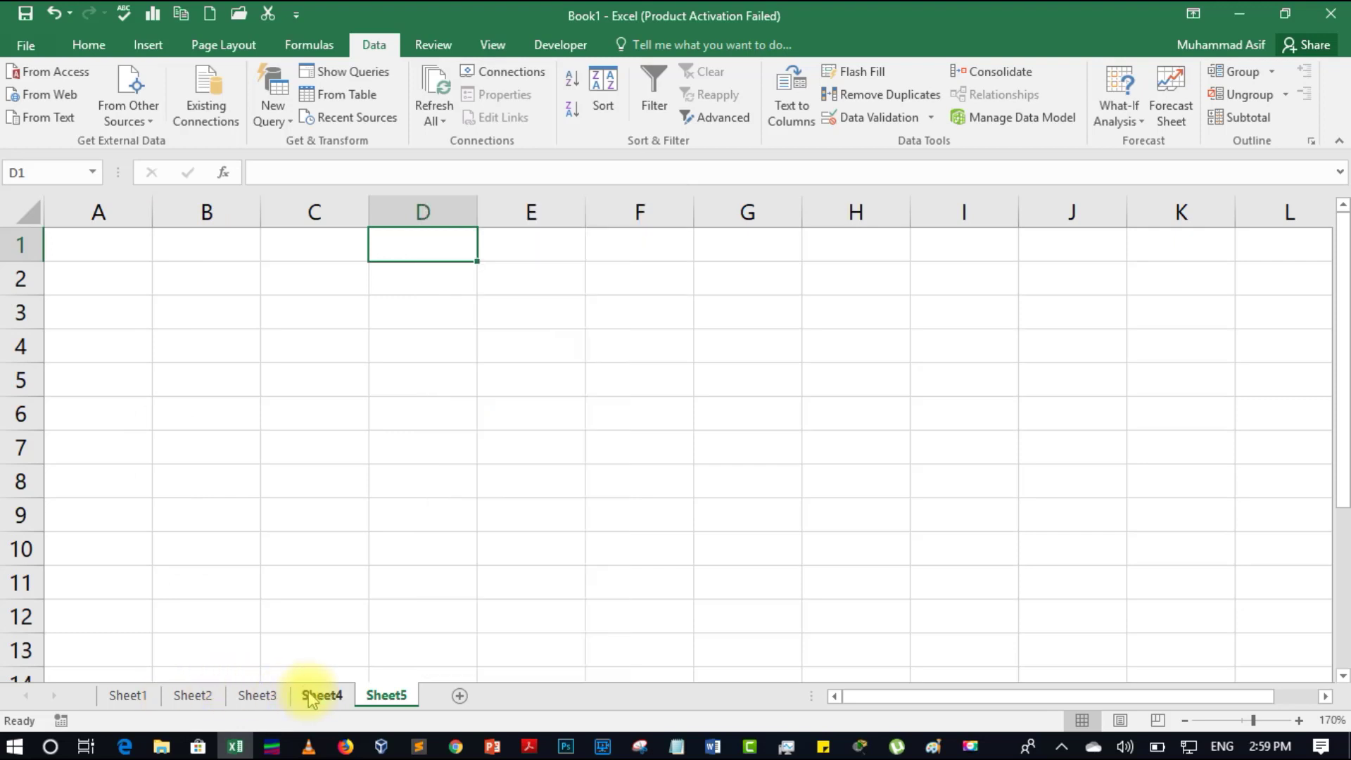
Copy the Items table C1:C7 from Sheet3 and paste it into Sheet5 starting at cell D1.
click(309, 695)
click(257, 694)
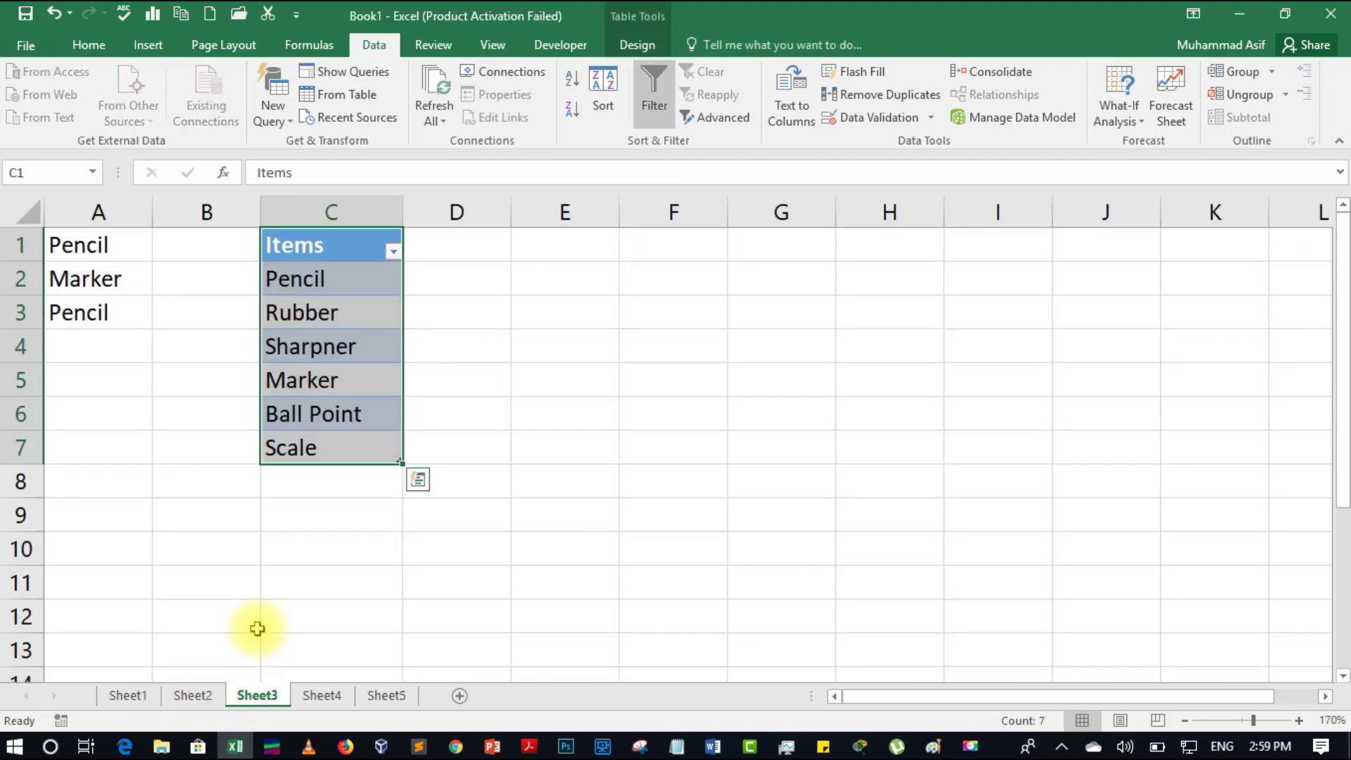
right_click(296, 390)
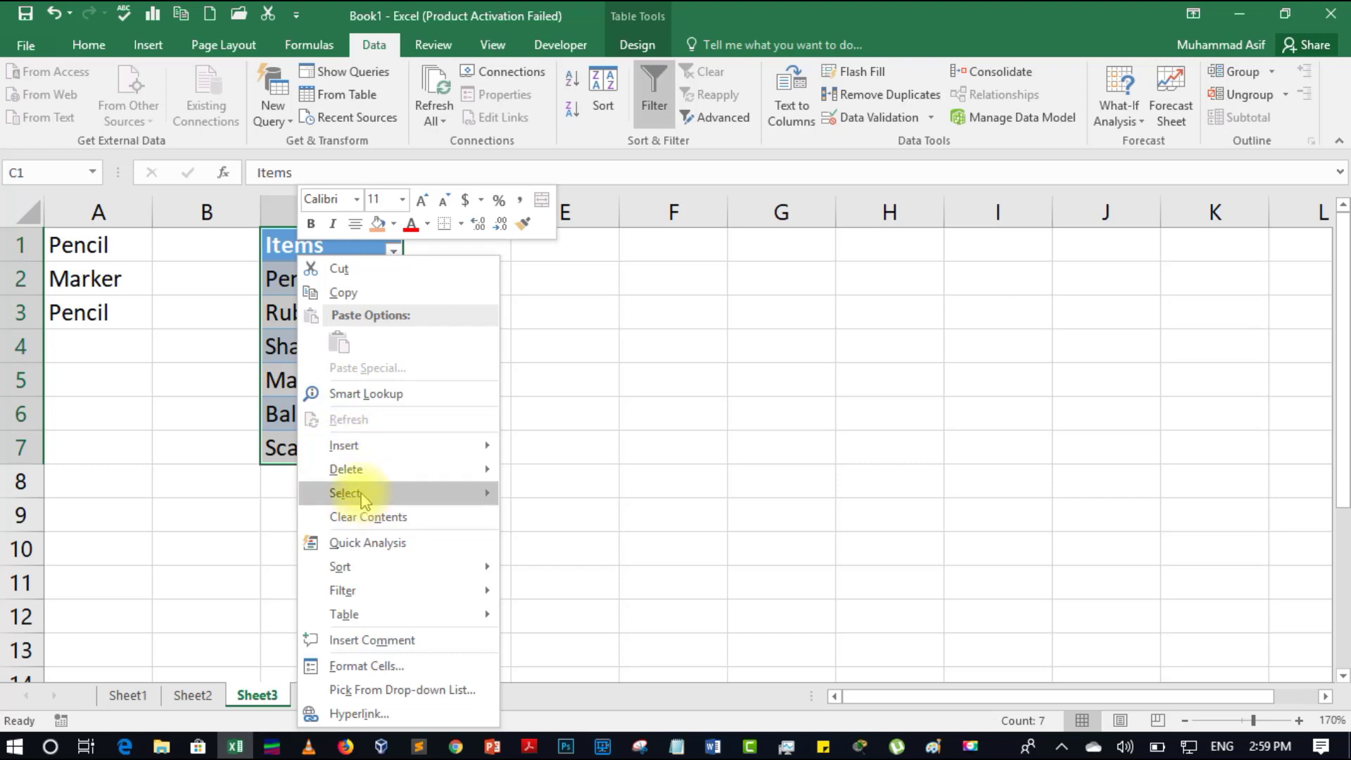
click(355, 293)
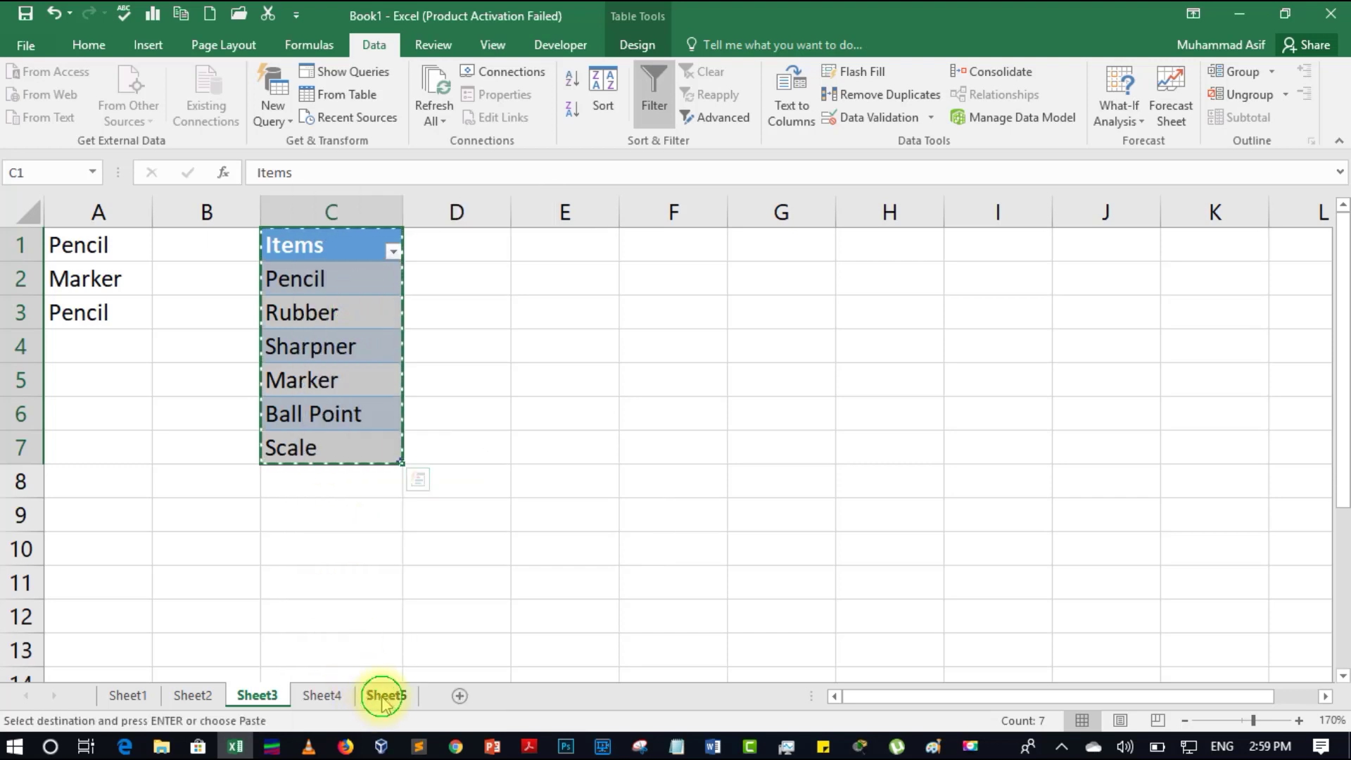
click(382, 696)
right_click(392, 257)
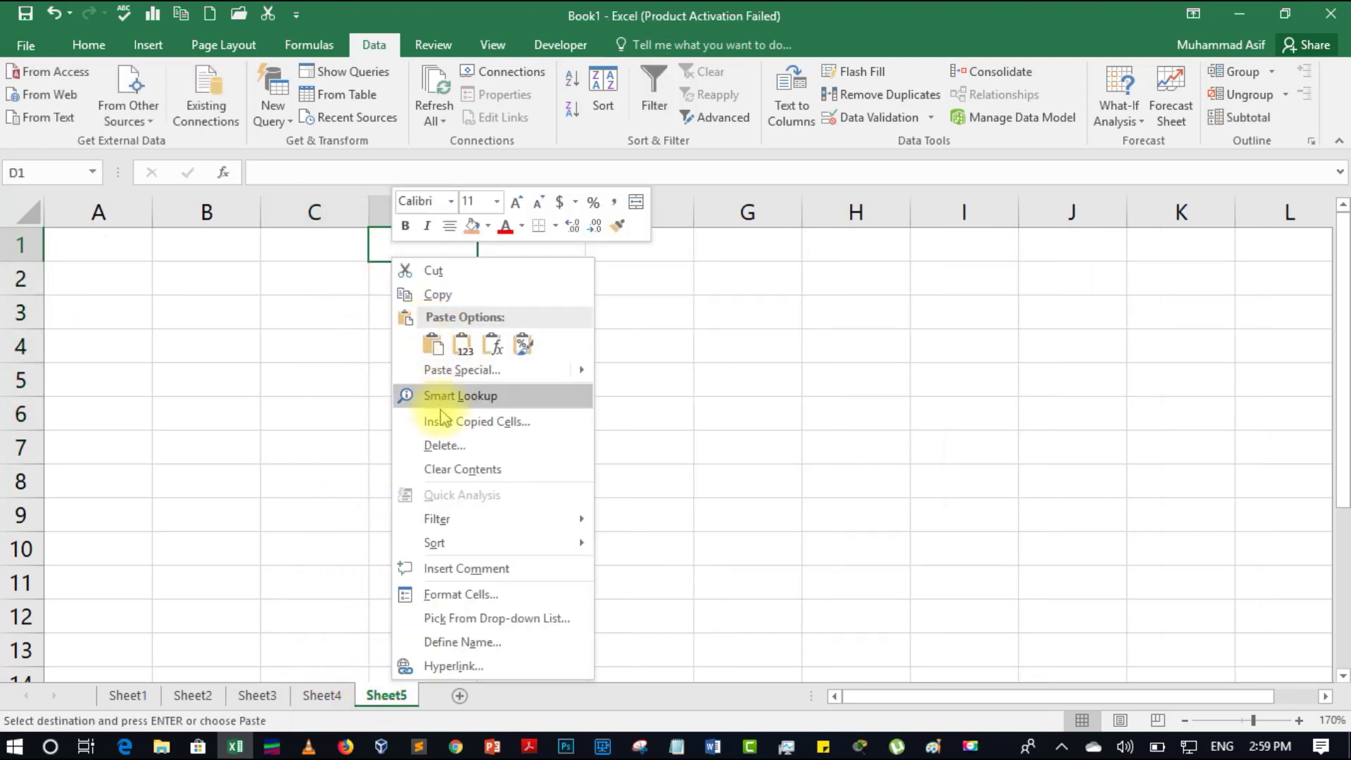
click(440, 345)
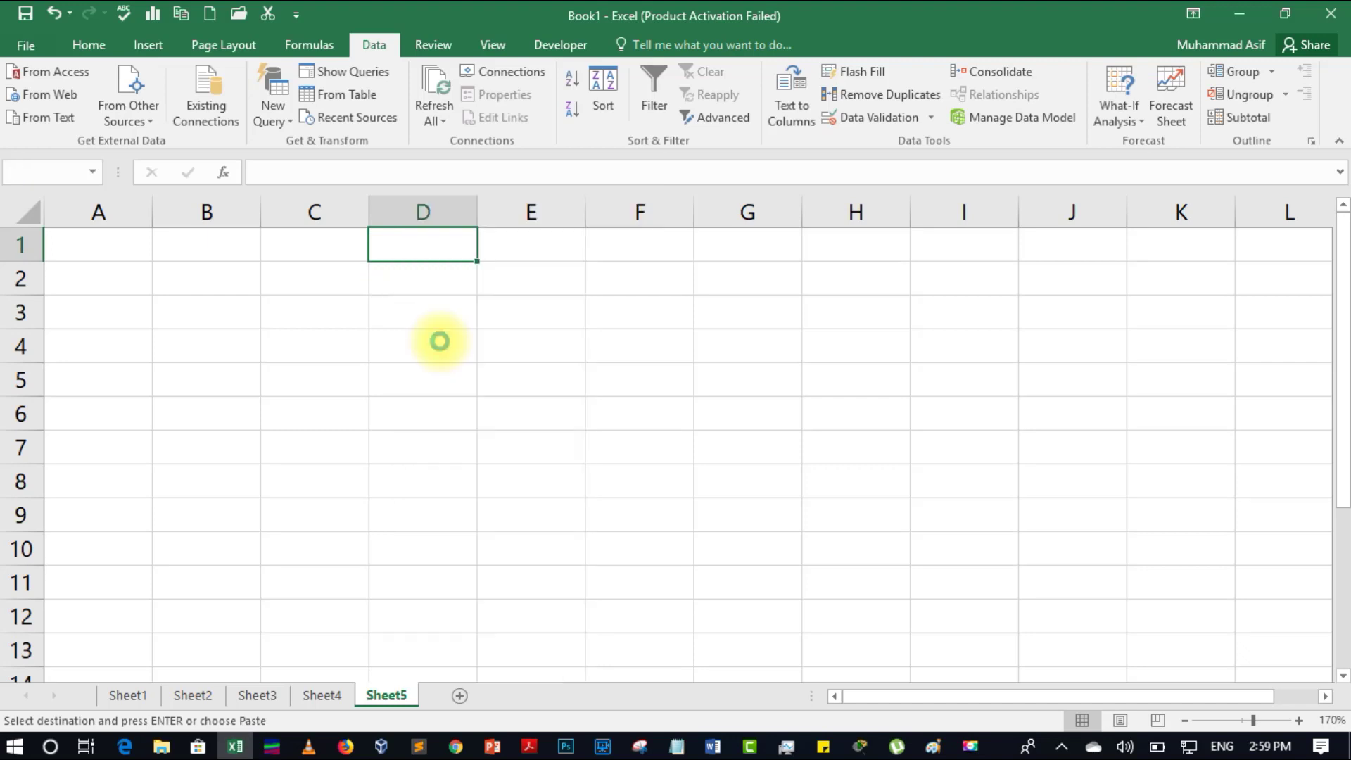
click(411, 560)
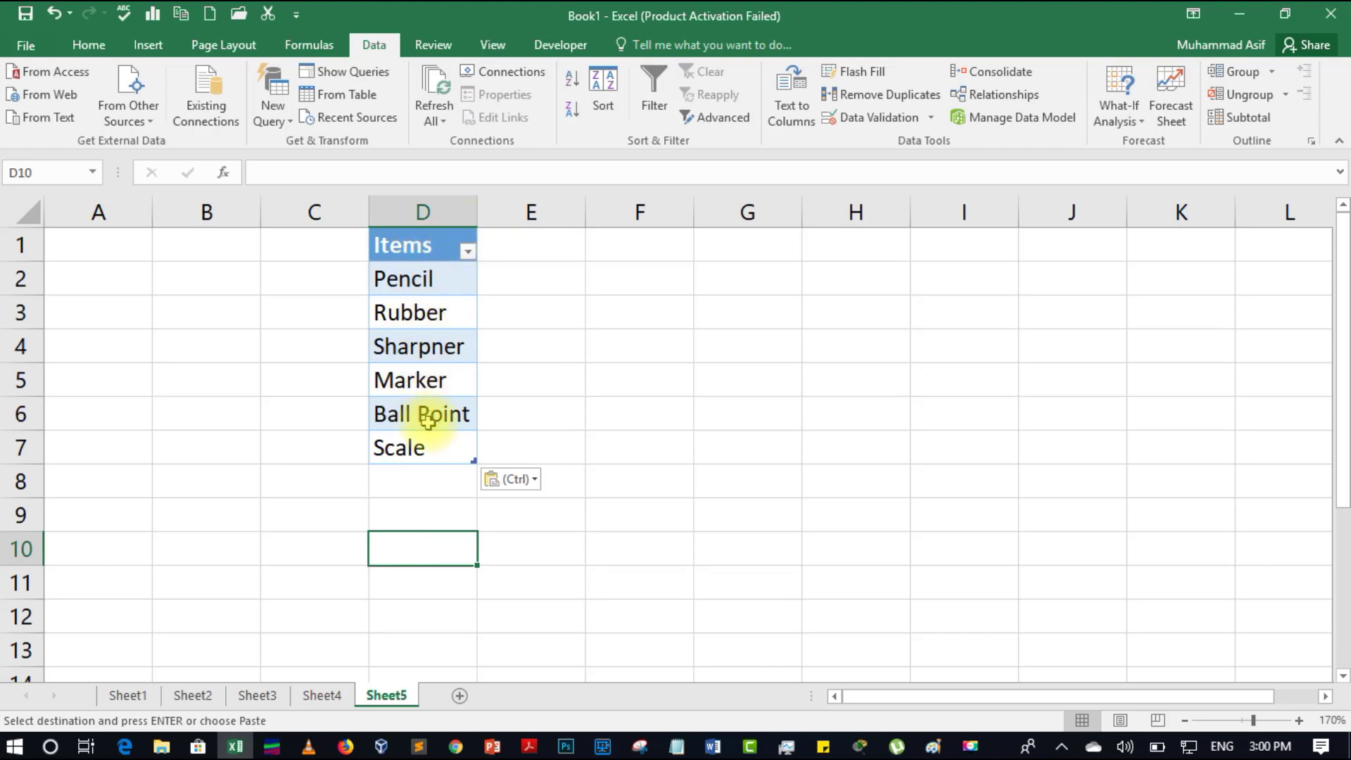
drag(412, 244, 425, 446)
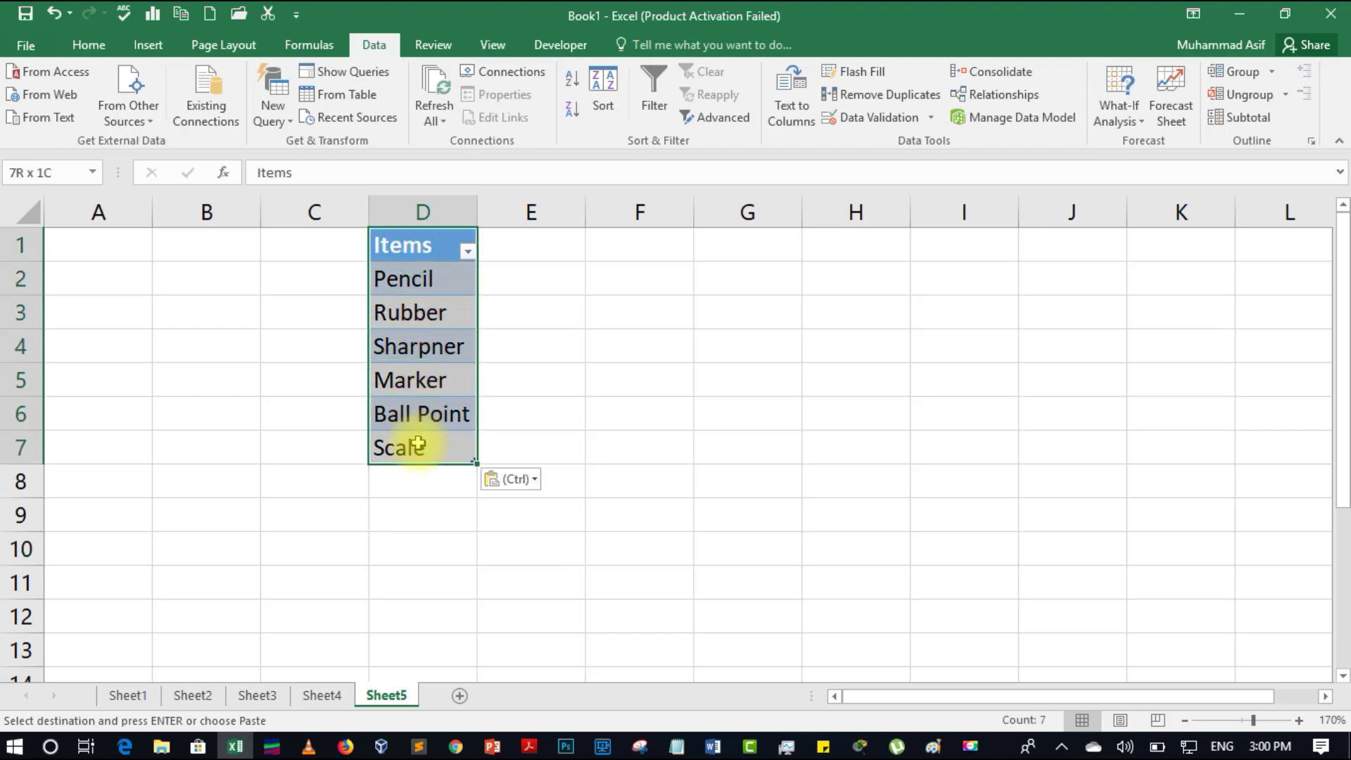
click(146, 49)
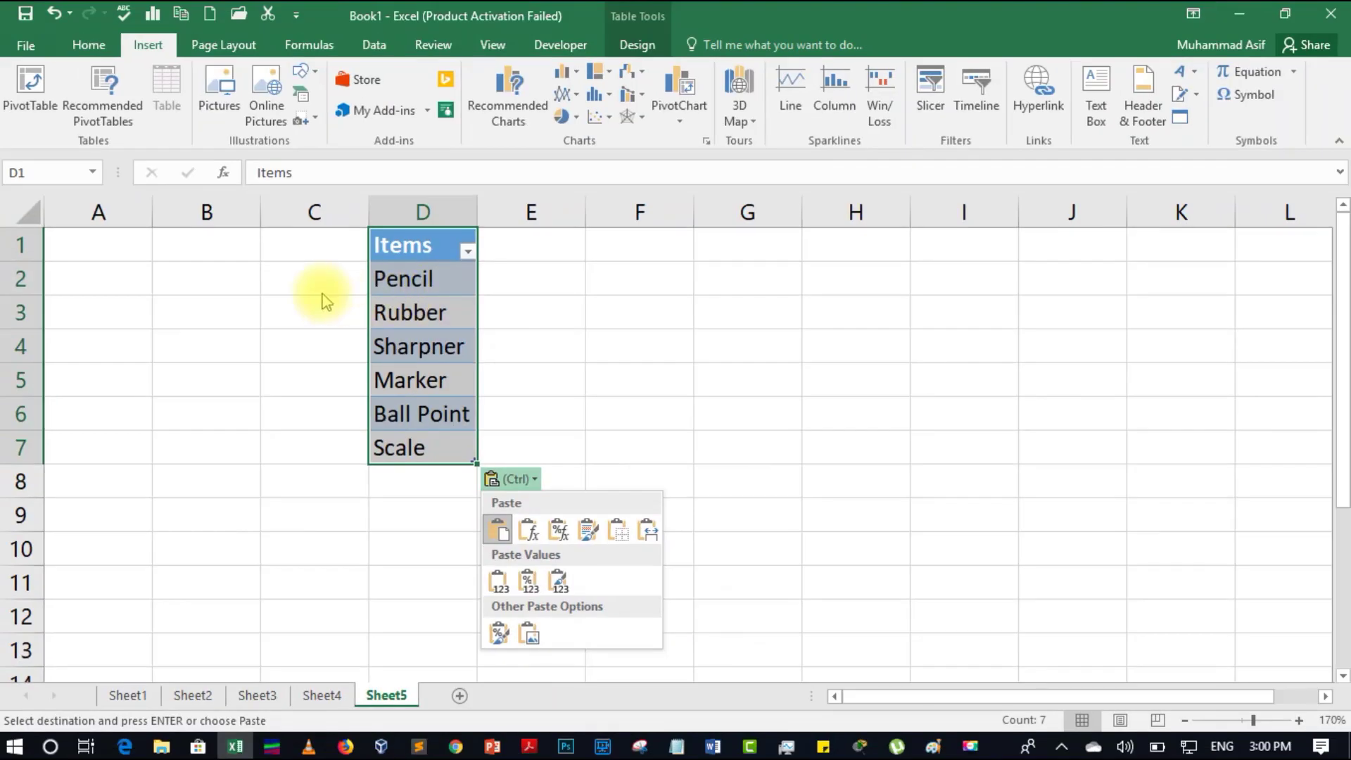
click(290, 367)
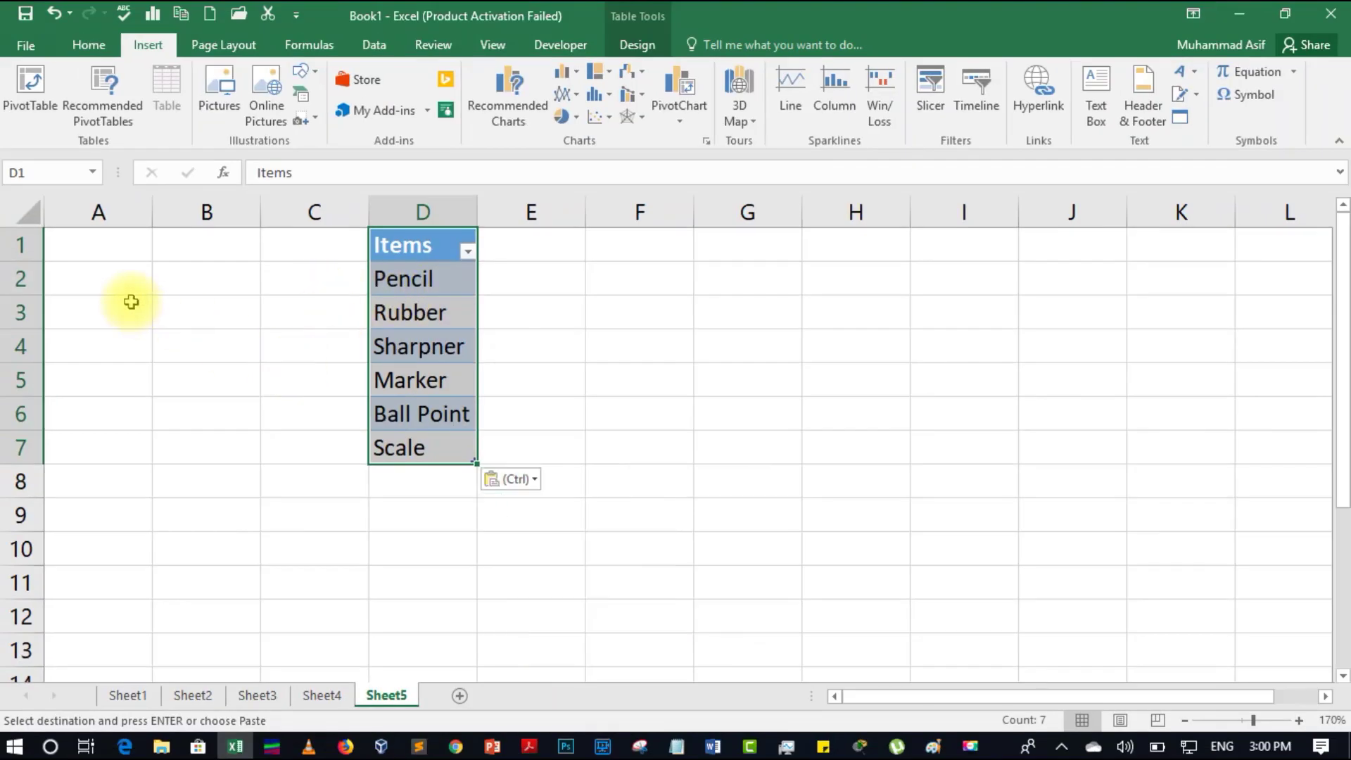
Open Data Validation for cell A1 on Sheet5 and set the allowed criteria to List.
click(115, 255)
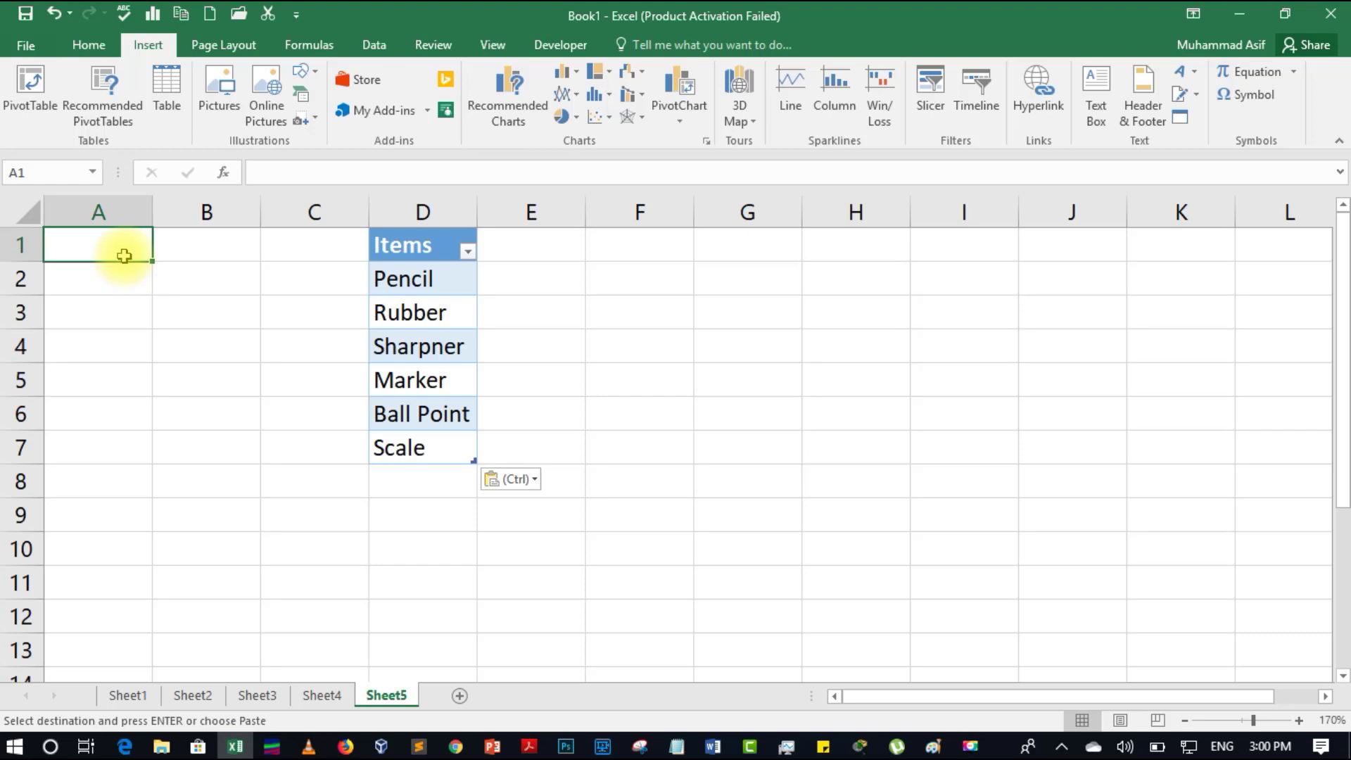
click(371, 46)
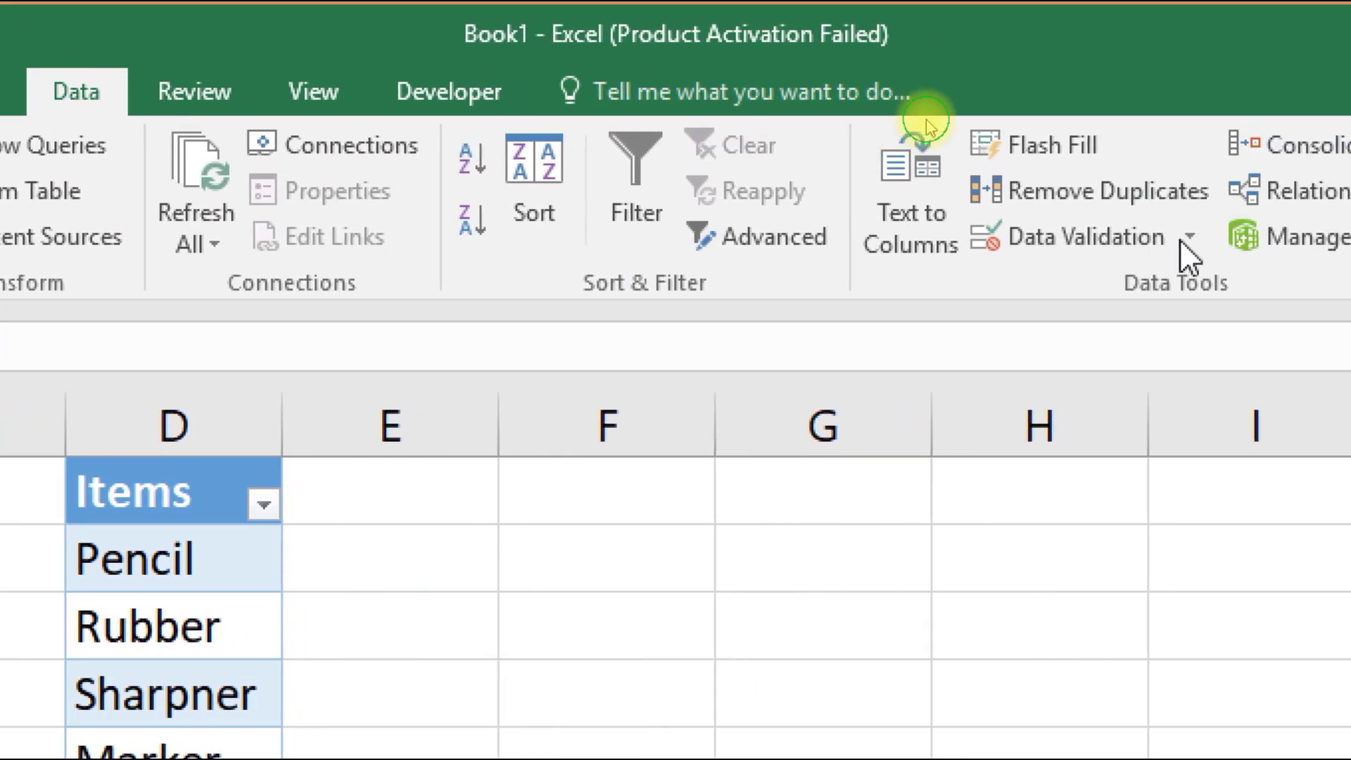
click(1182, 239)
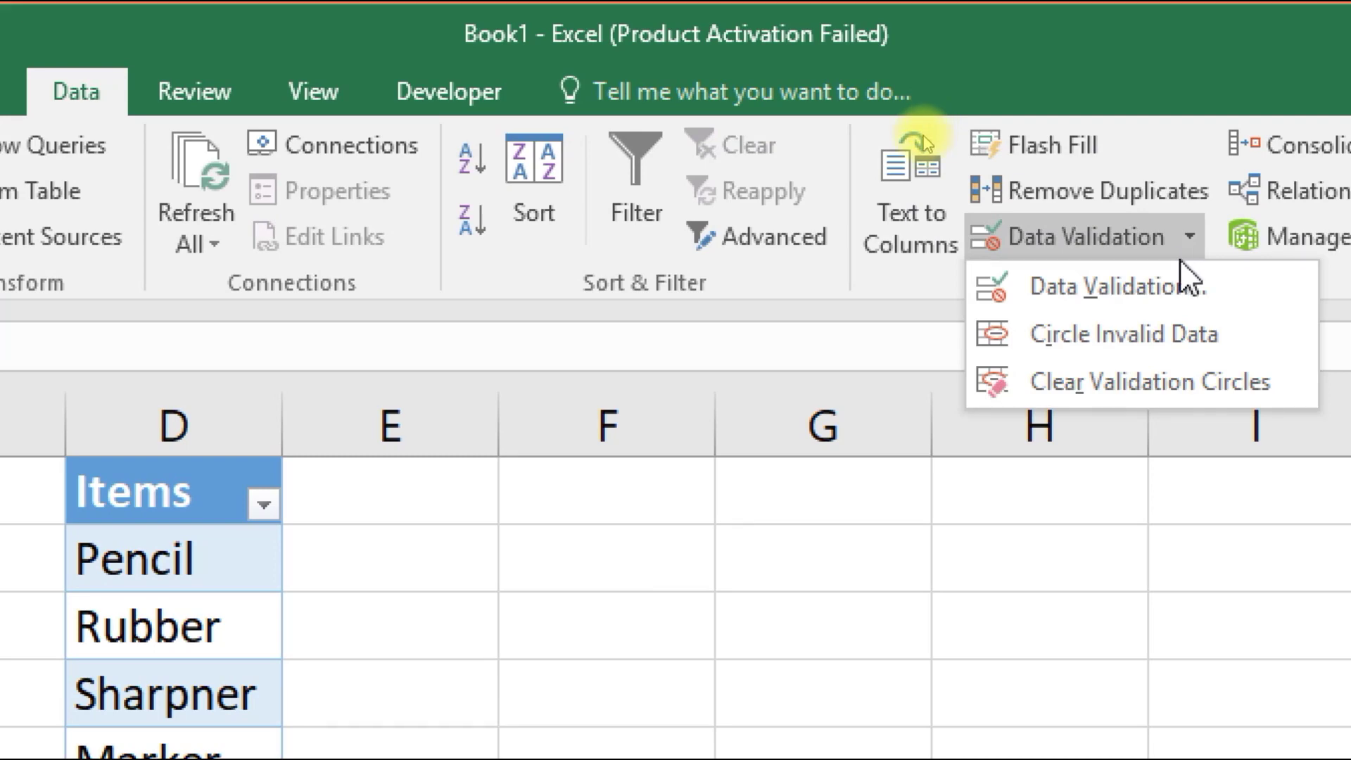
click(1108, 287)
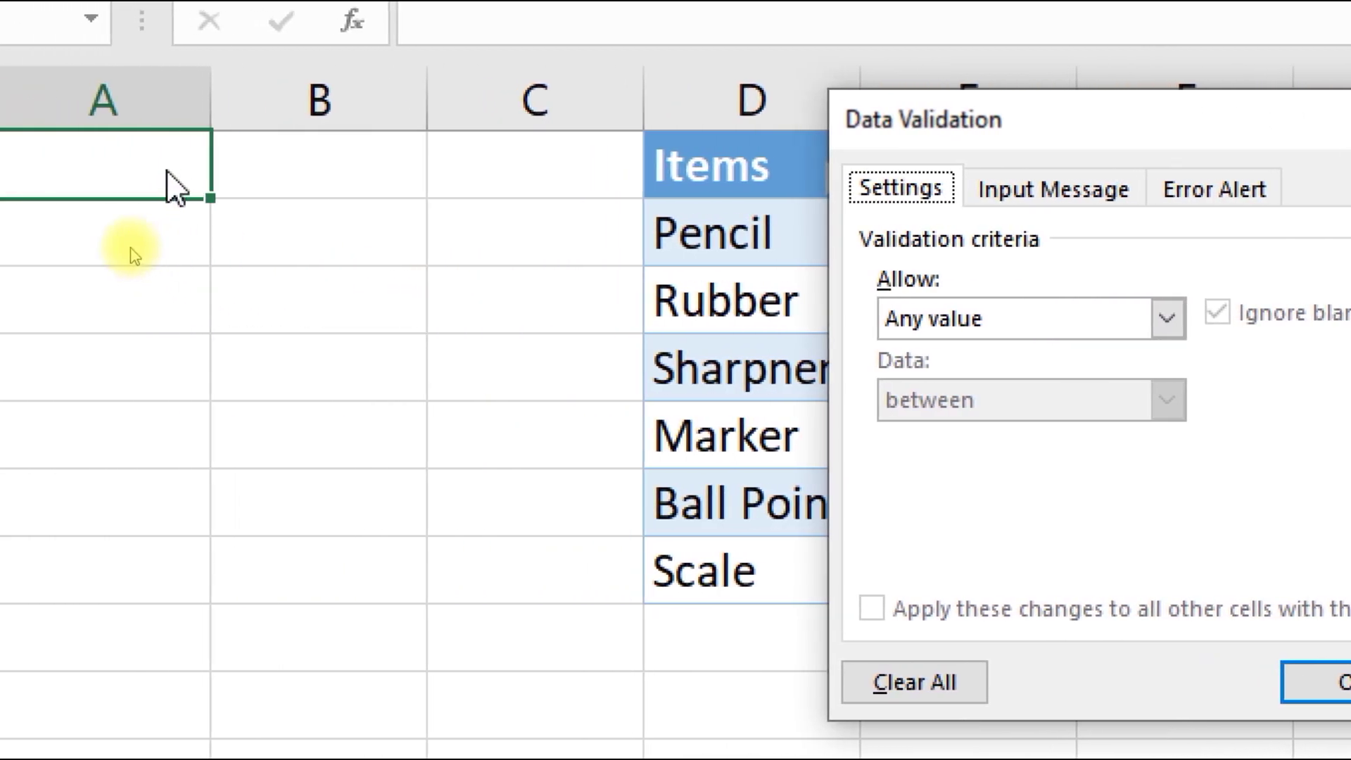
drag(1036, 112, 546, 114)
click(639, 323)
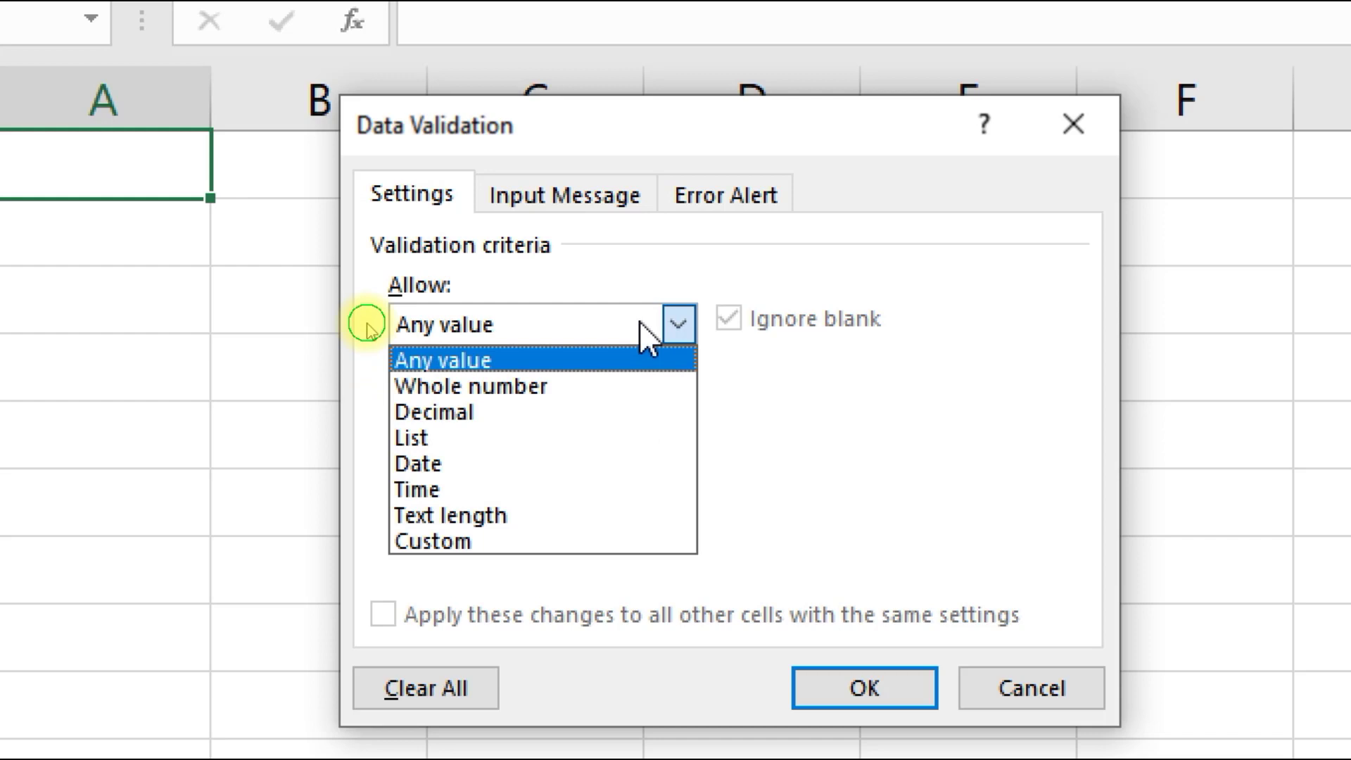
click(493, 440)
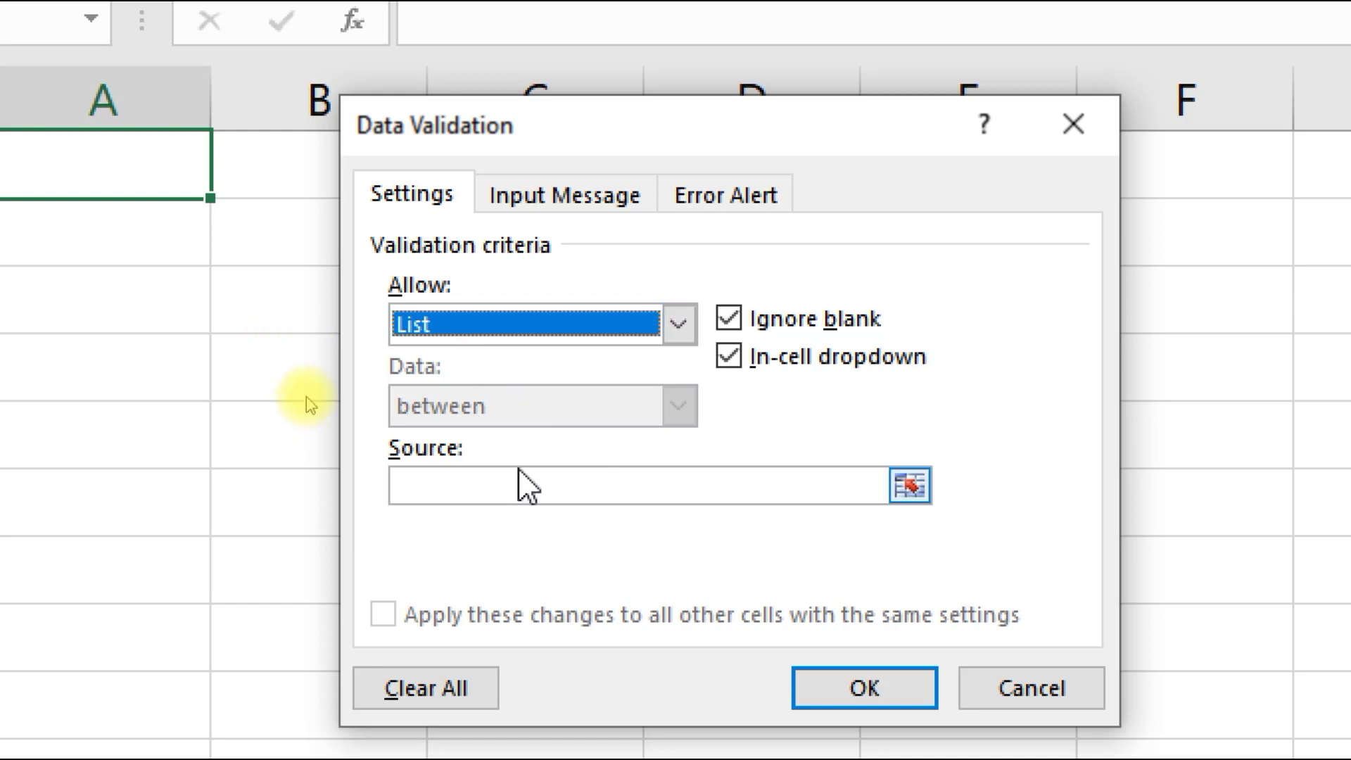
Set the validation list source for A1 to the Items table entries =$D$2:$D$7 and apply the rule.
click(511, 490)
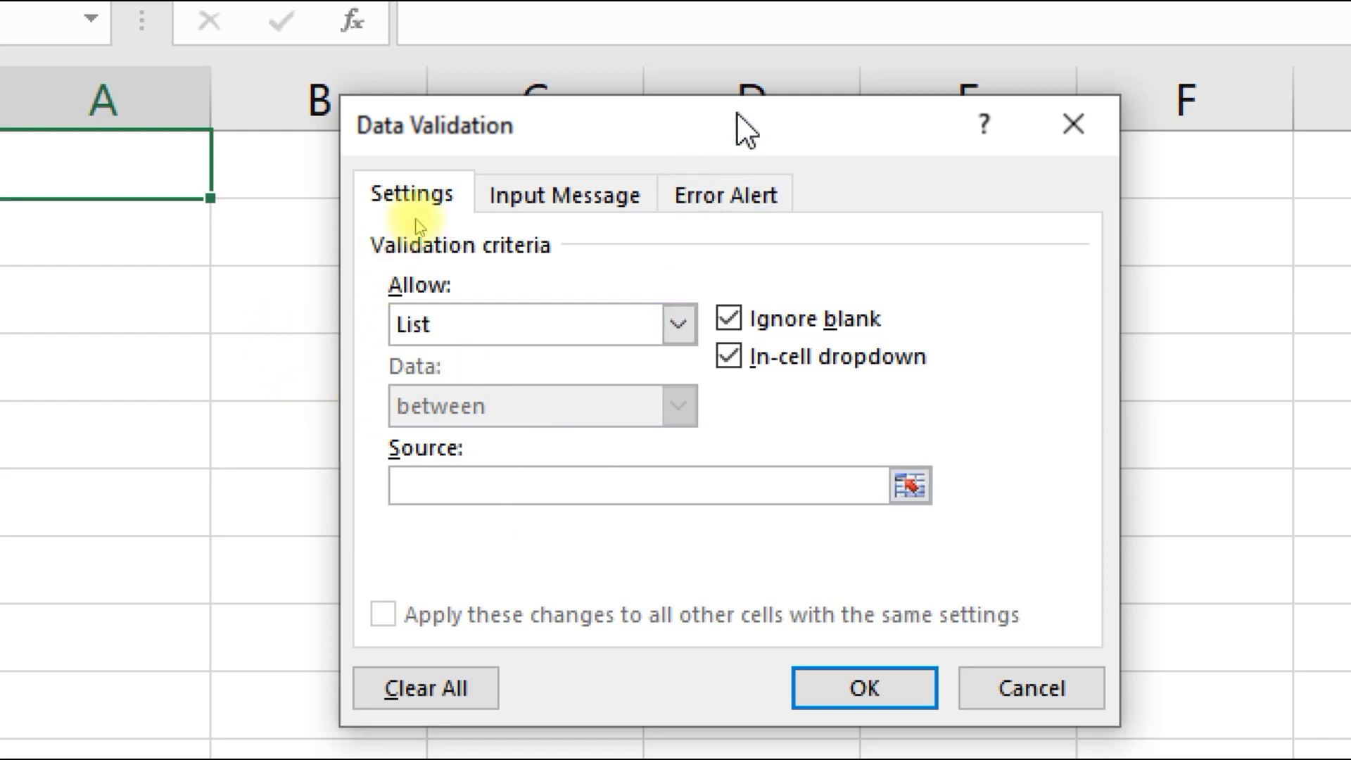
drag(681, 133, 1269, 146)
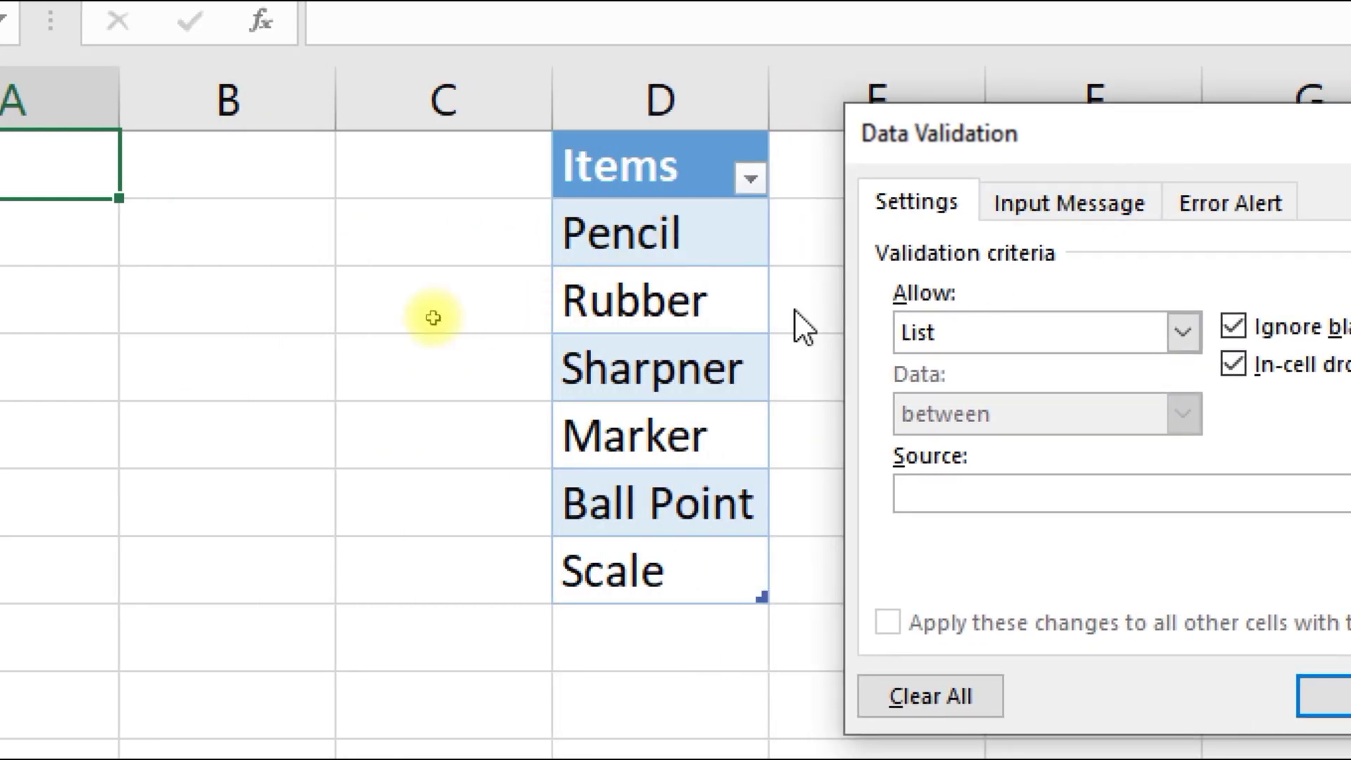
drag(573, 229, 626, 580)
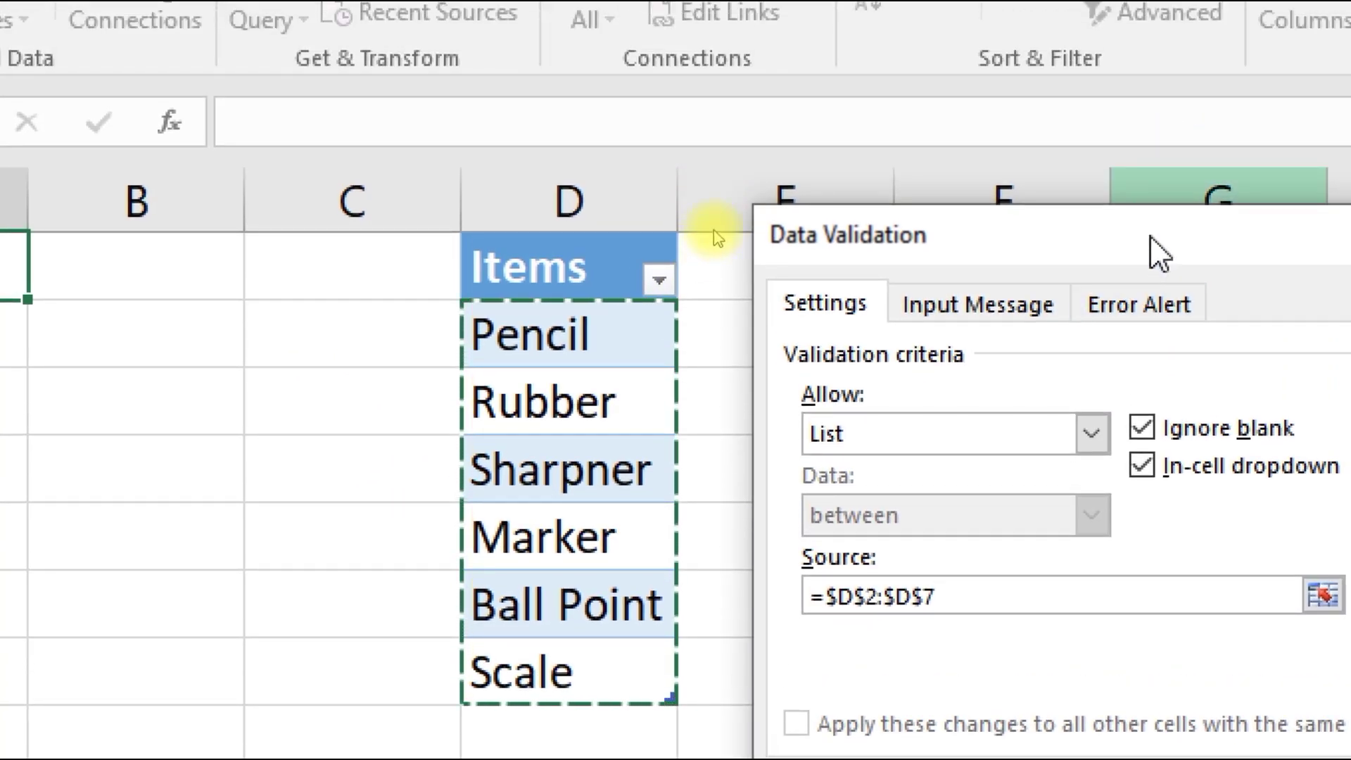
drag(1151, 237, 923, 193)
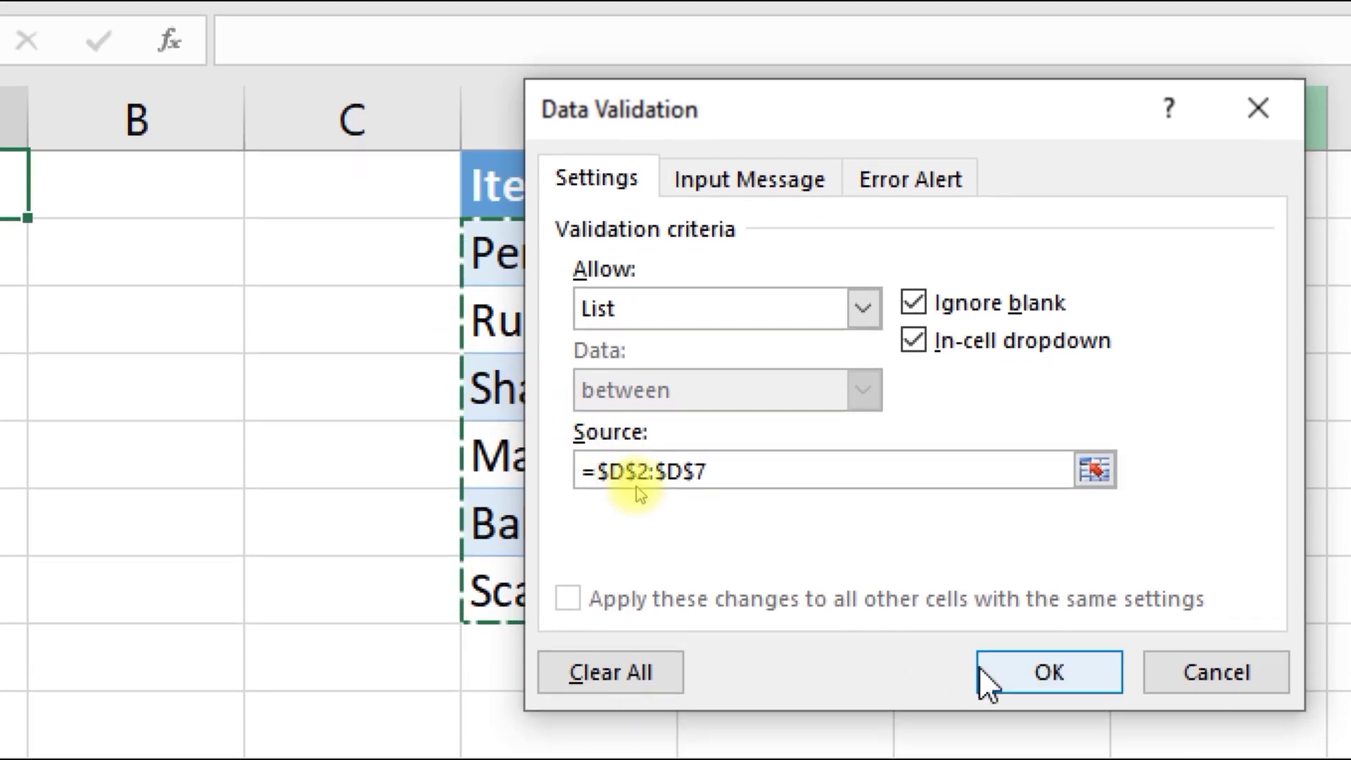
click(998, 667)
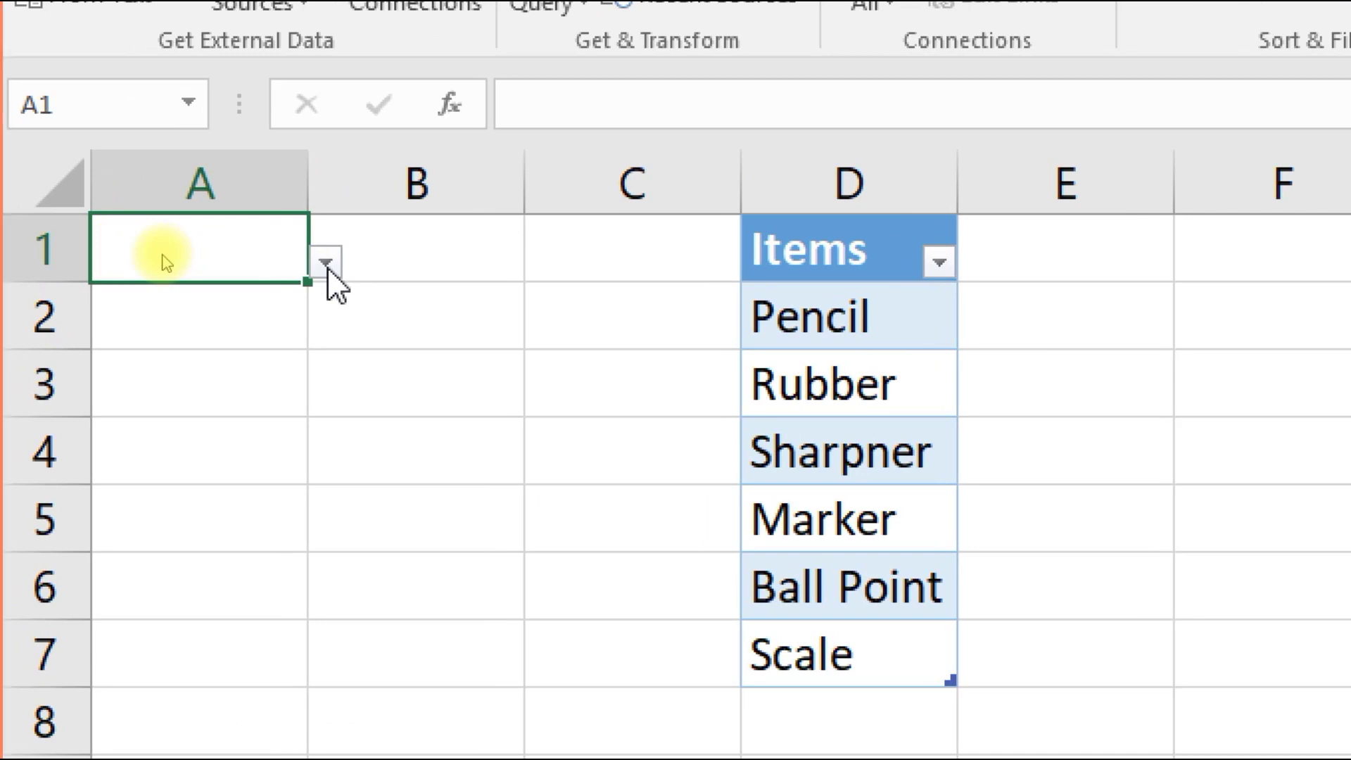
Check the drop-down list in cell A1 and compare it with cell A2, which has no validation.
click(327, 265)
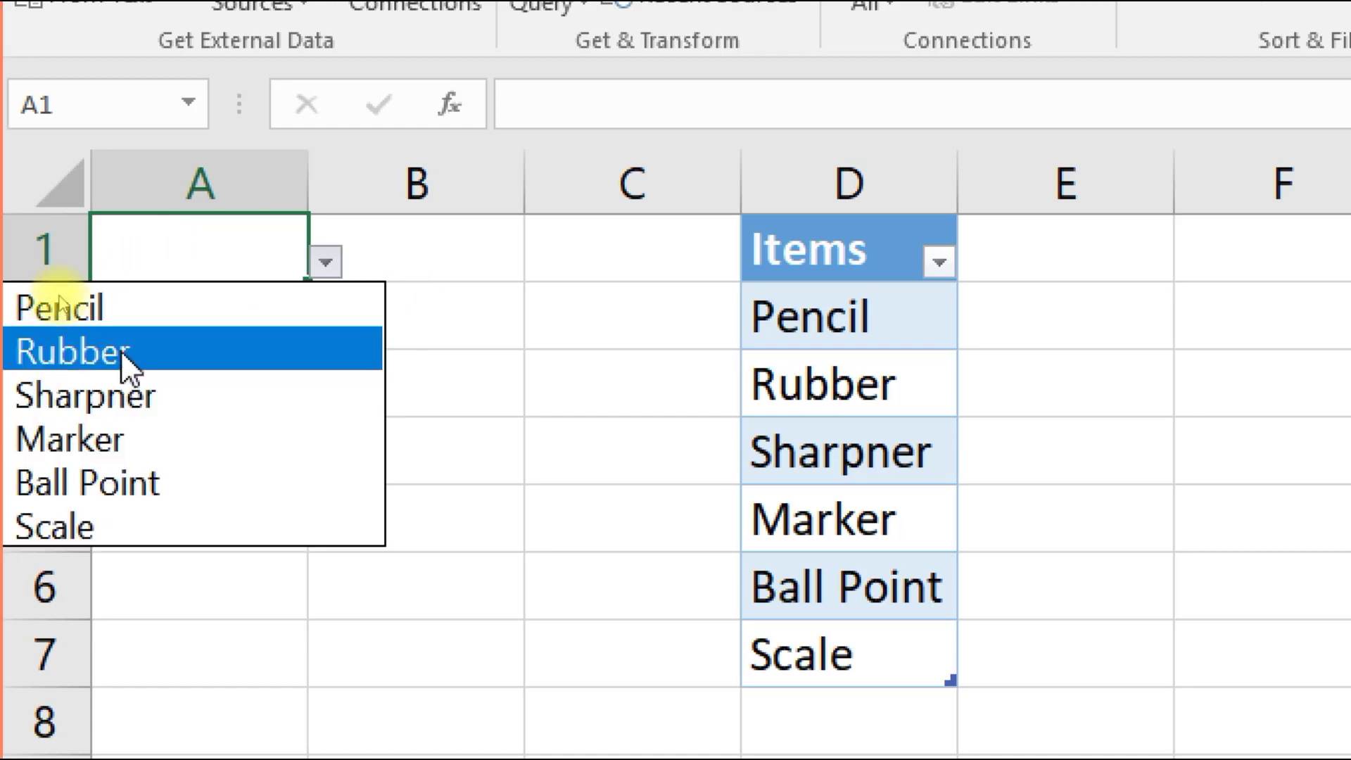
click(467, 387)
click(196, 315)
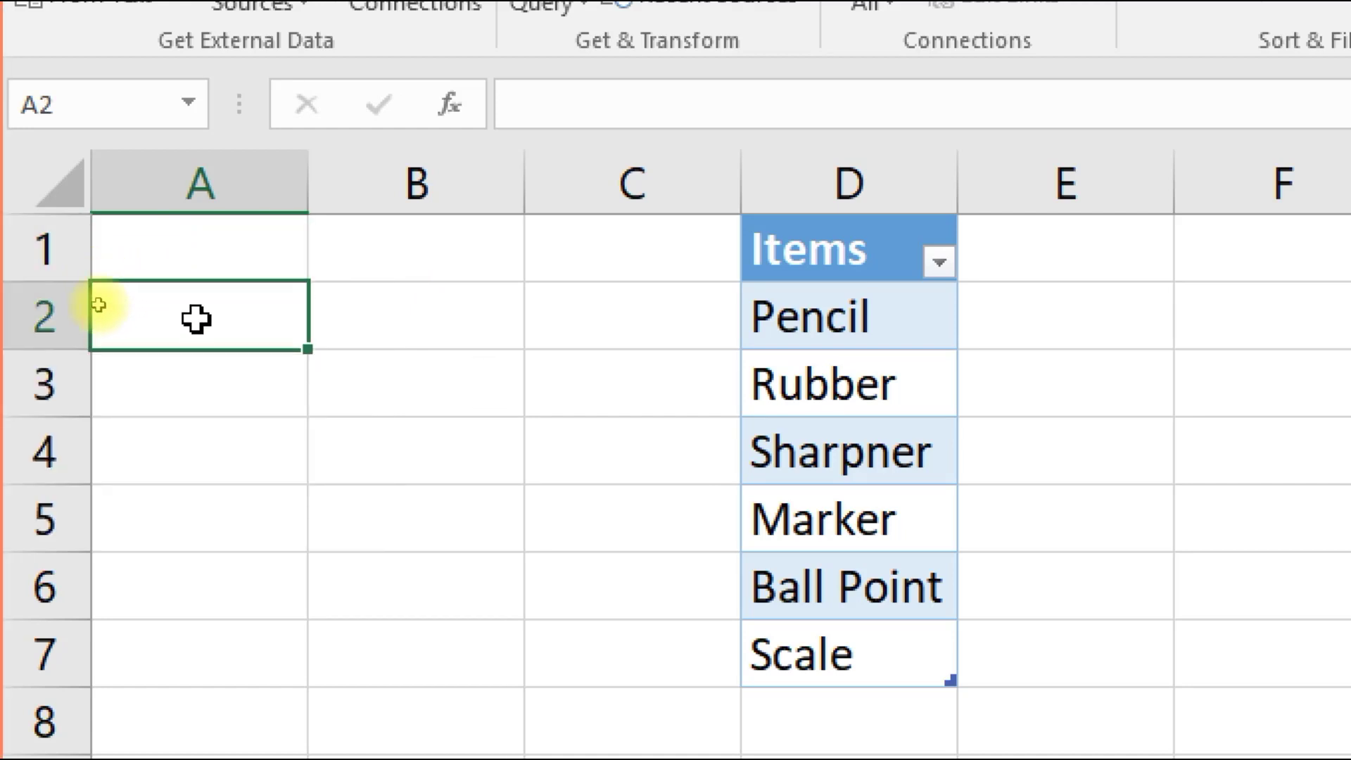
click(274, 262)
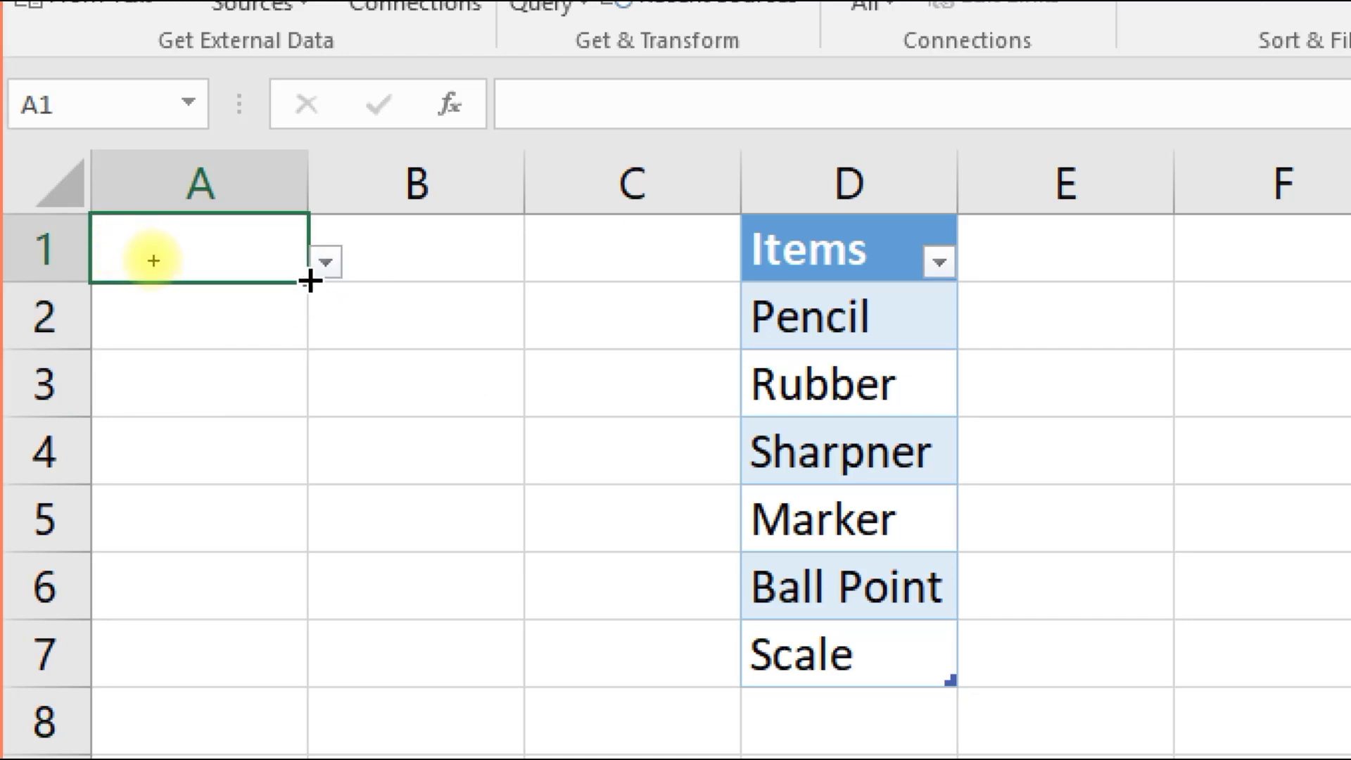
Extend the drop-down validation from A1 down column A to A12 and check it in the filled cells.
drag(310, 280, 255, 759)
drag(255, 670, 228, 759)
drag(229, 643, 232, 669)
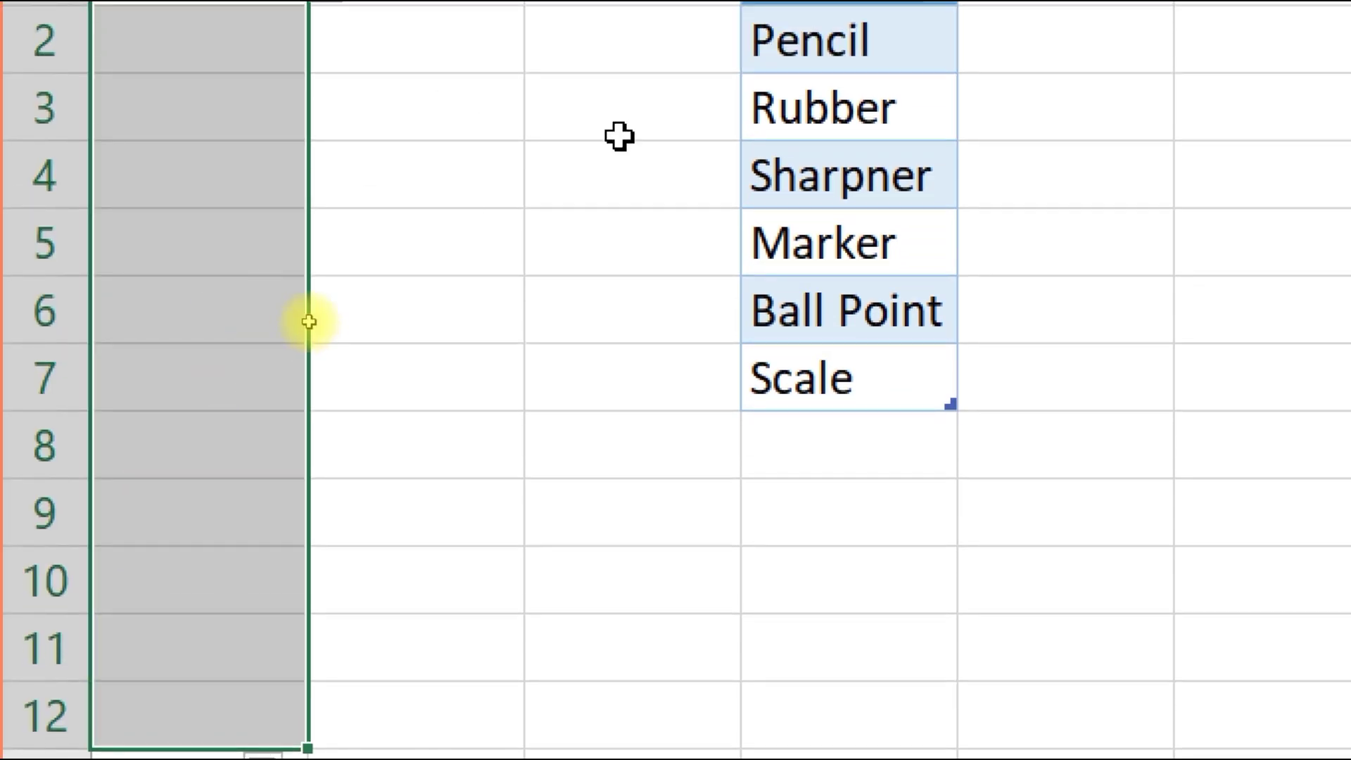
click(517, 119)
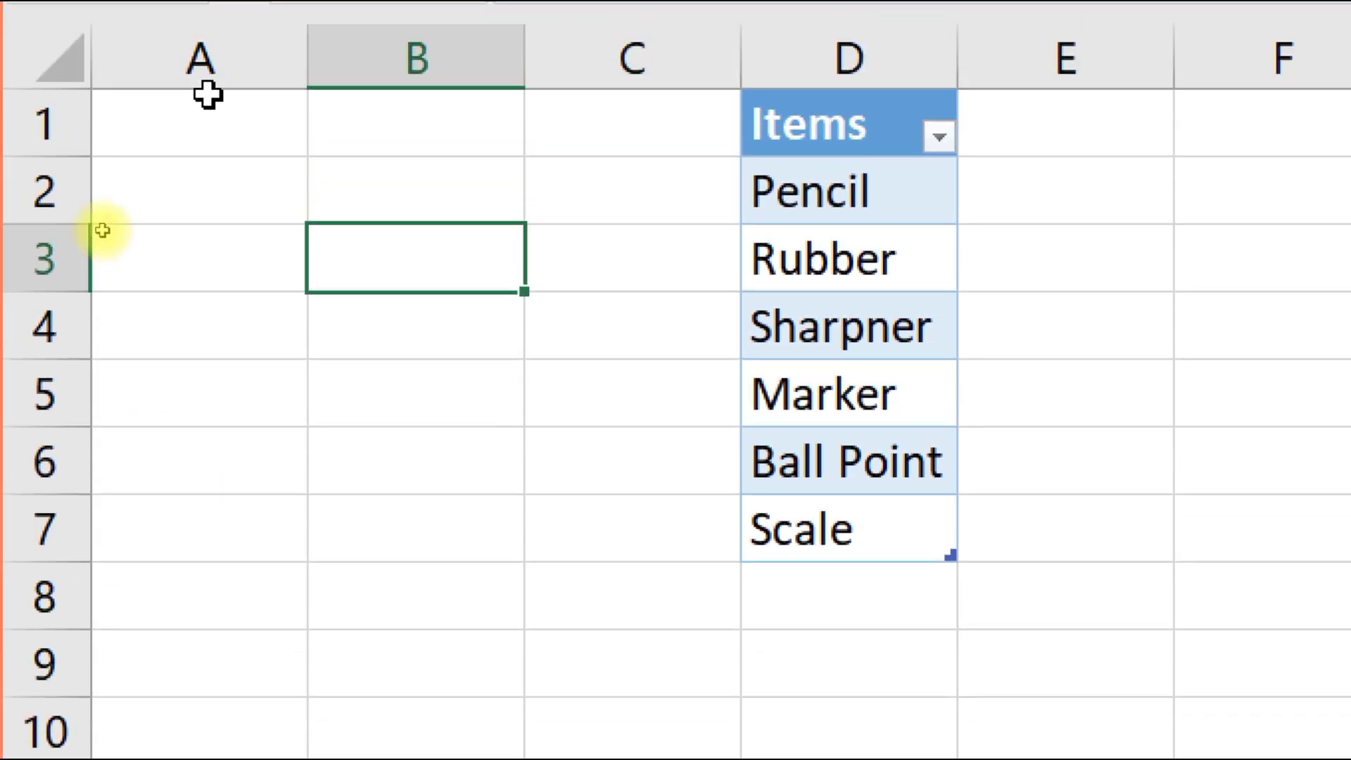
click(208, 129)
click(202, 262)
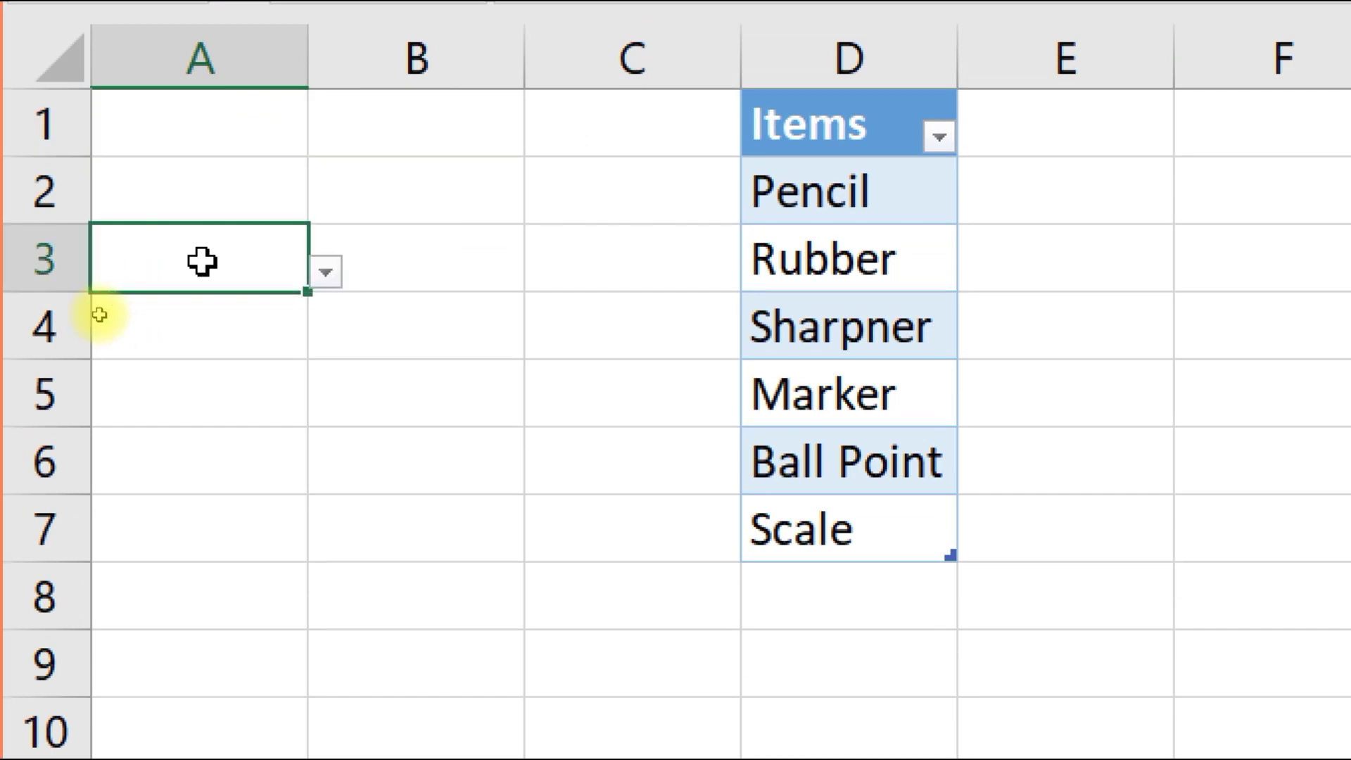
Choose Sharpner in cell A1 and Marker in cell A2 from their drop-down lists.
click(283, 119)
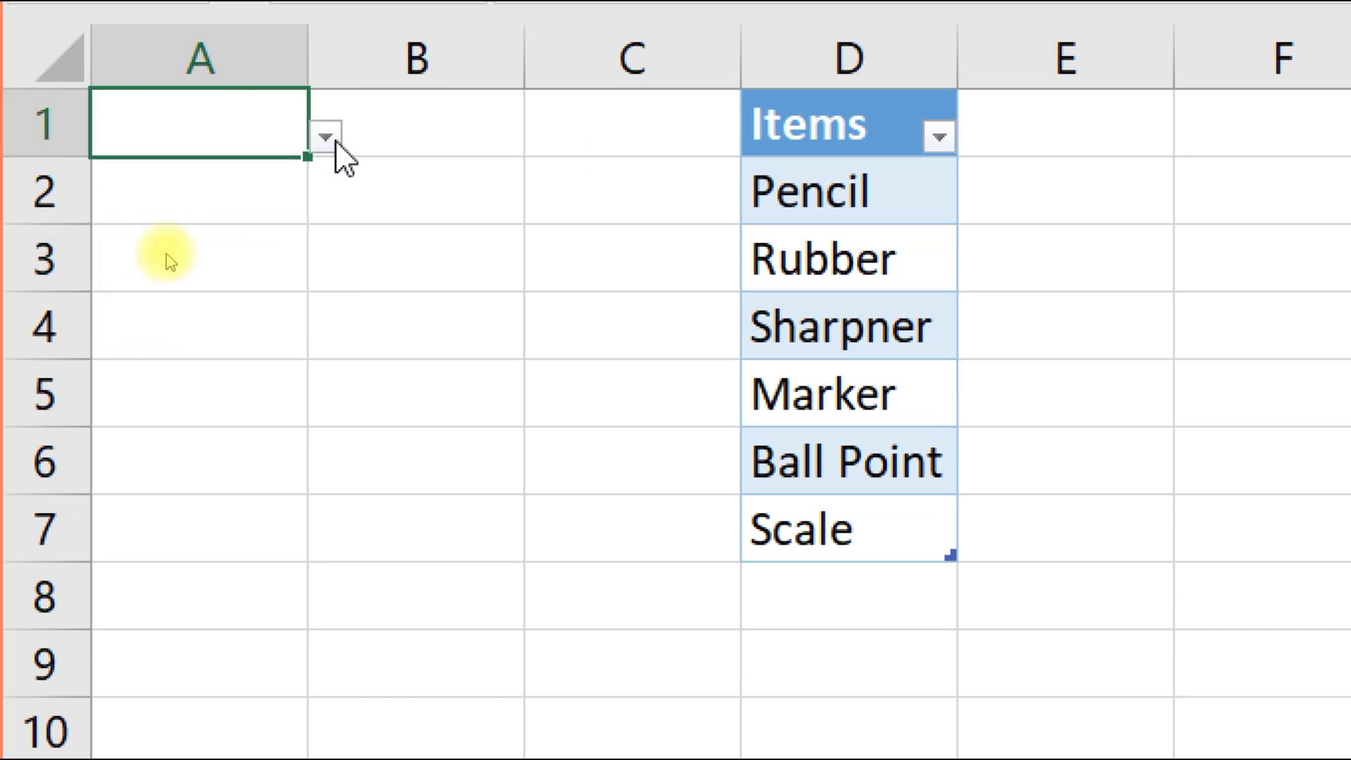
click(326, 136)
click(190, 292)
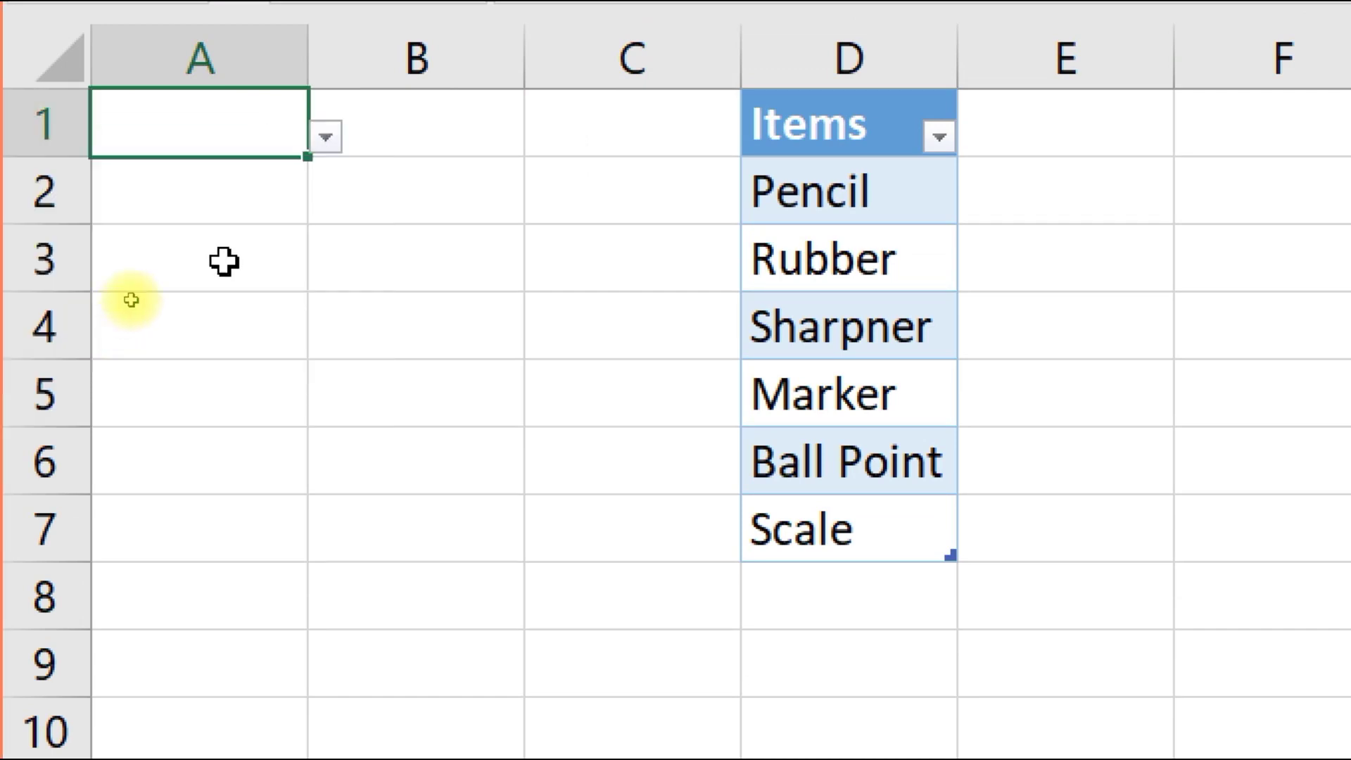
click(279, 182)
click(326, 205)
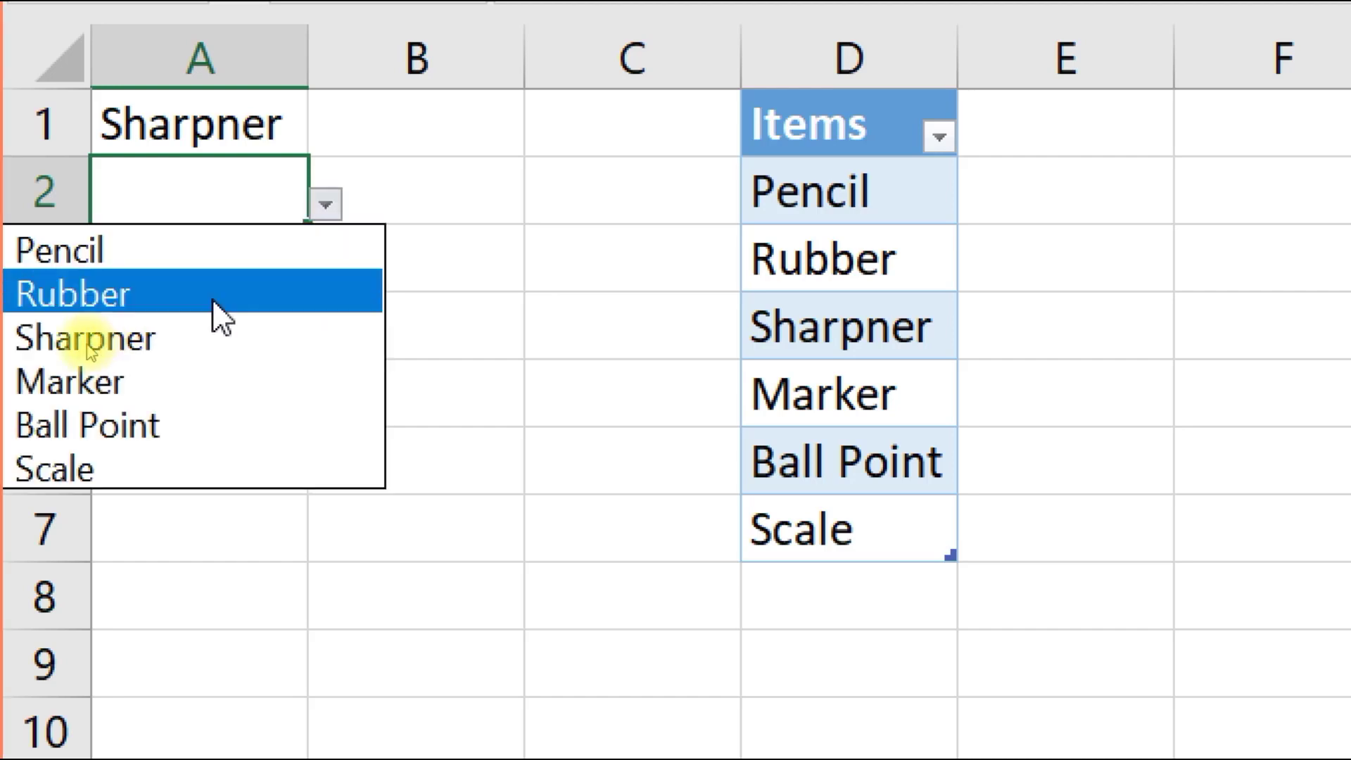
click(156, 388)
Choose Pencil in cell A3 and Marker in cell A4 from their drop-down lists.
click(262, 239)
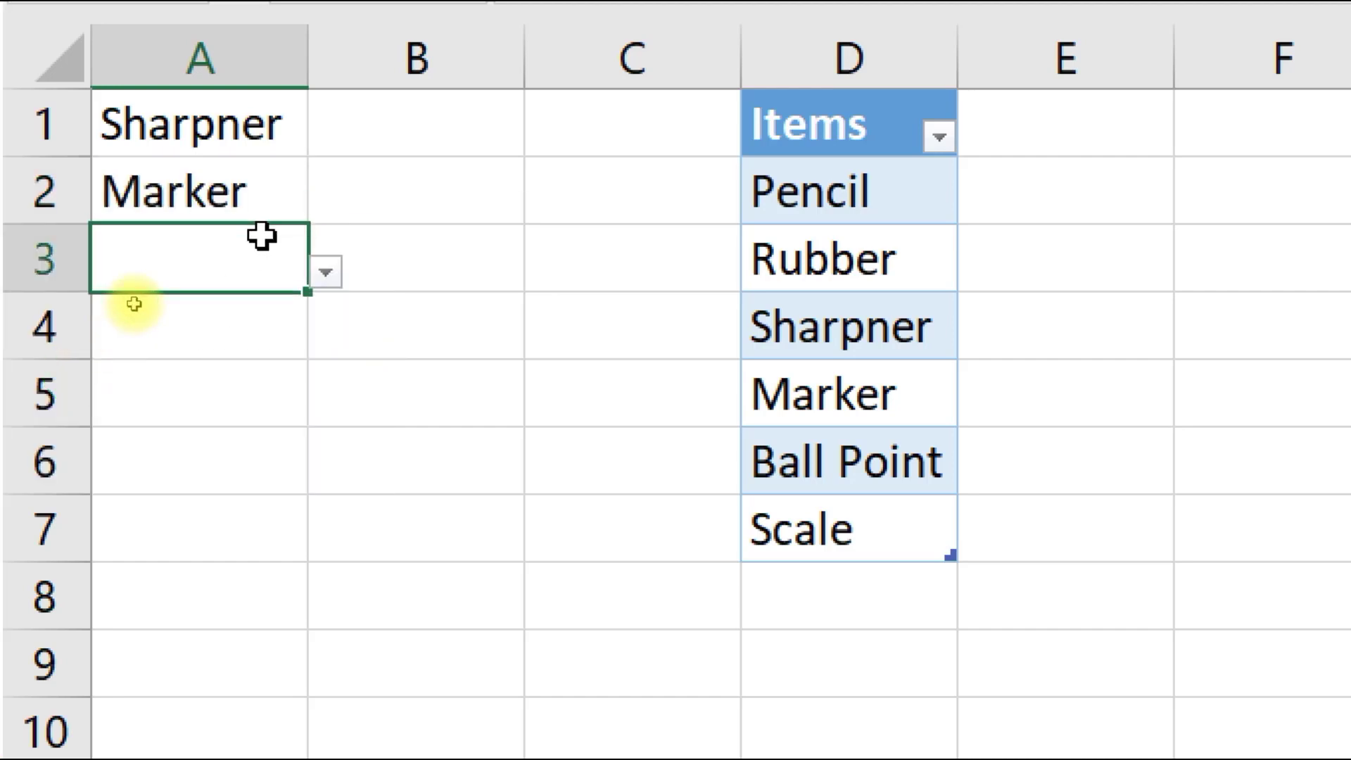
click(326, 272)
click(252, 325)
click(294, 335)
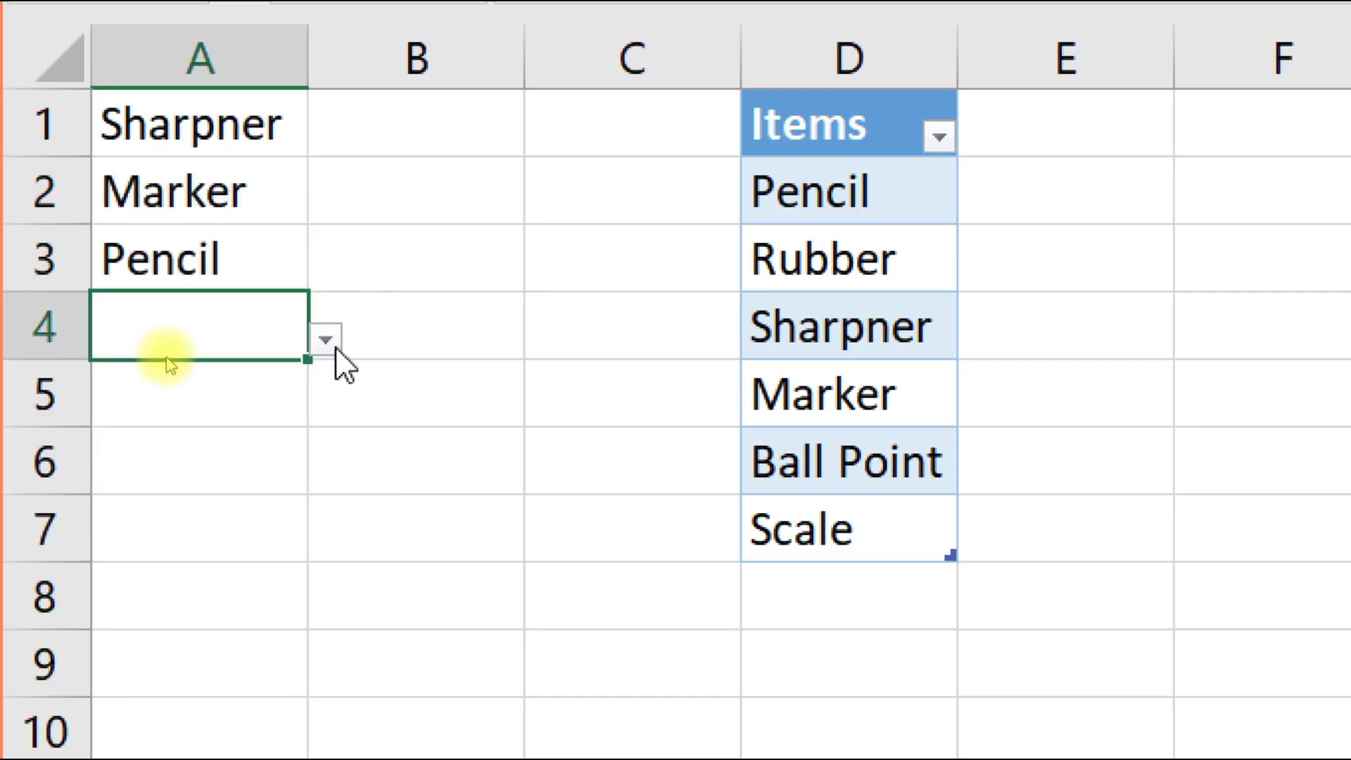
click(325, 340)
click(180, 514)
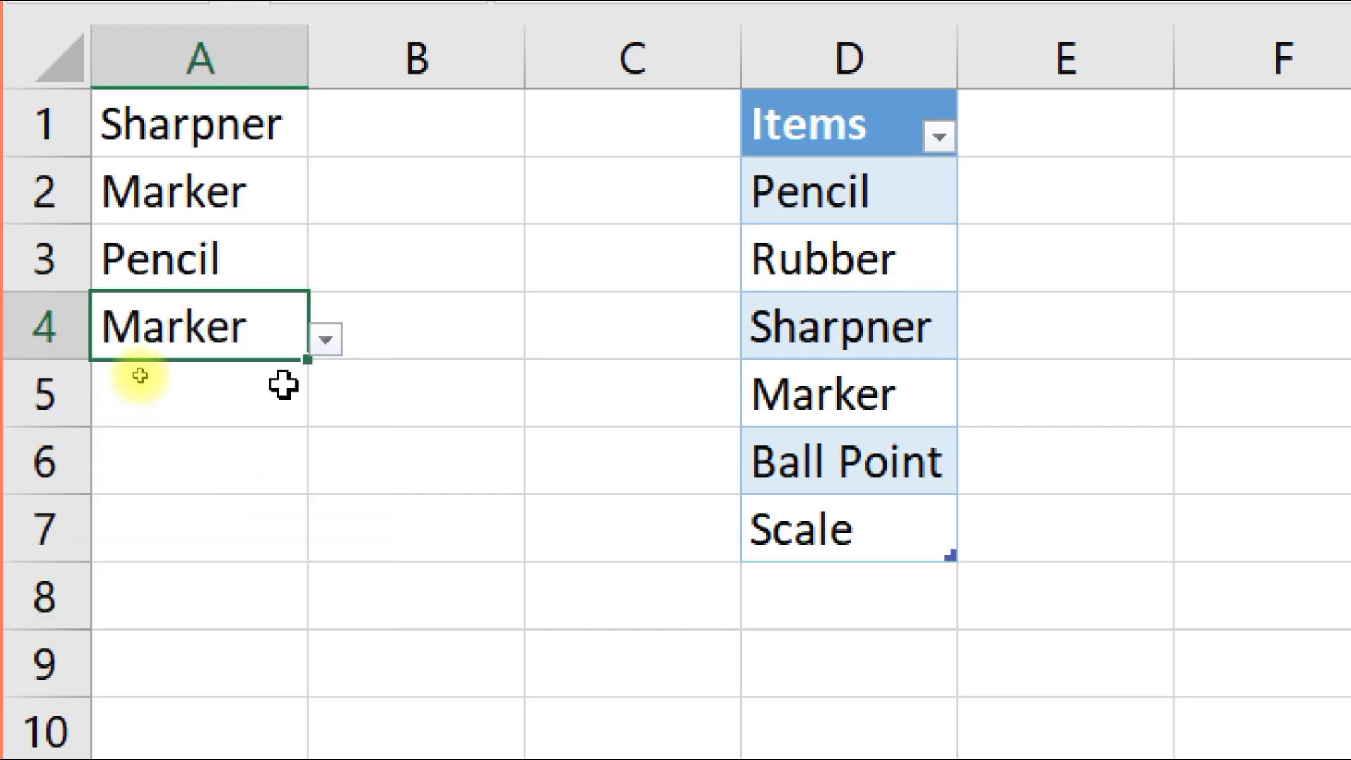
Choose Rubber in cell A5 and Pencil in cell A6 from their drop-down lists.
click(284, 384)
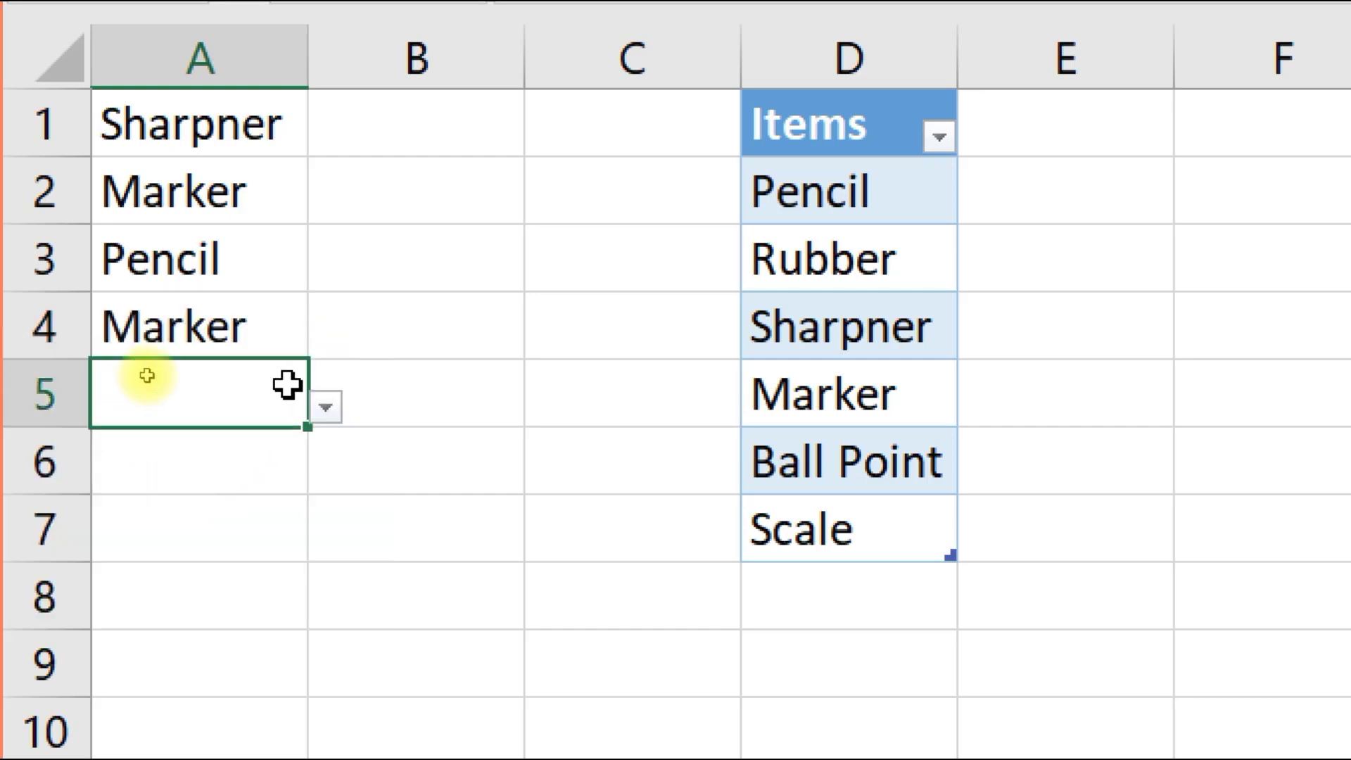
click(326, 408)
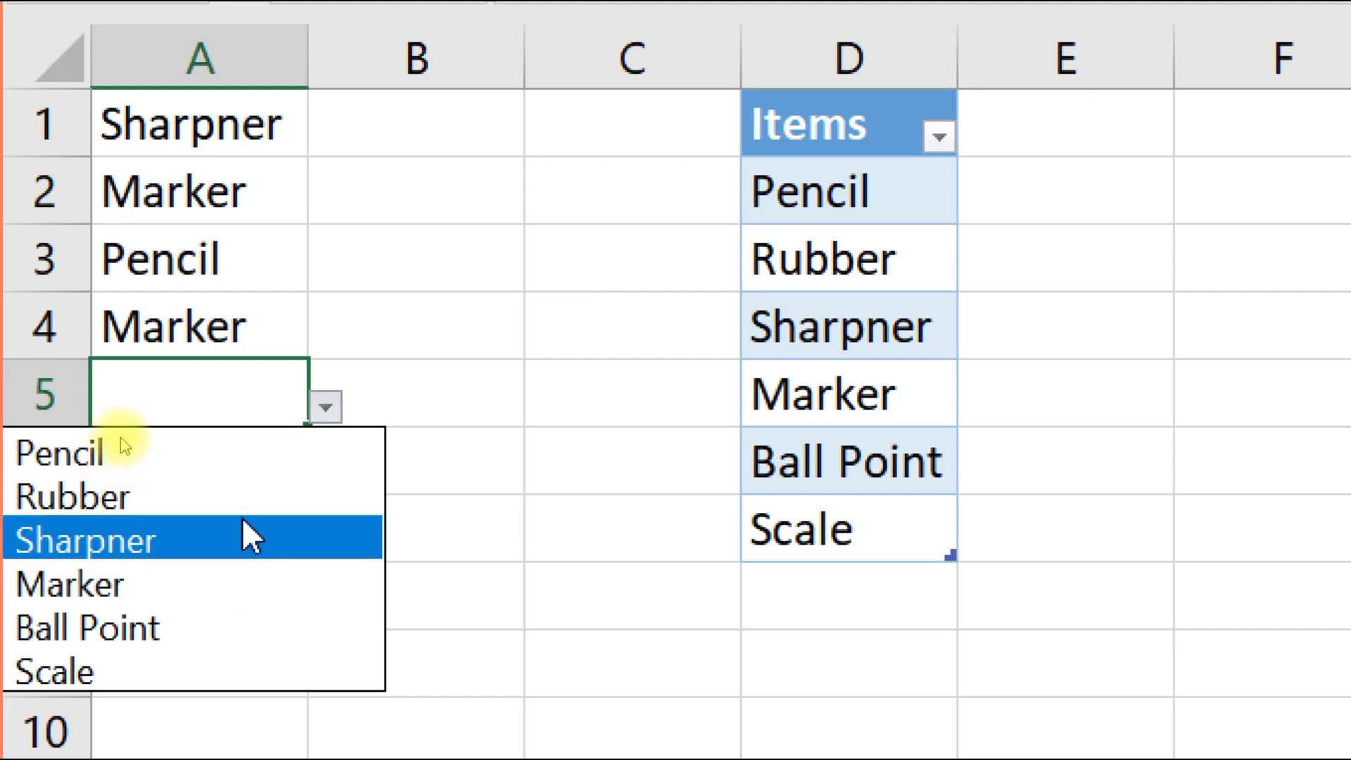
click(247, 500)
click(240, 455)
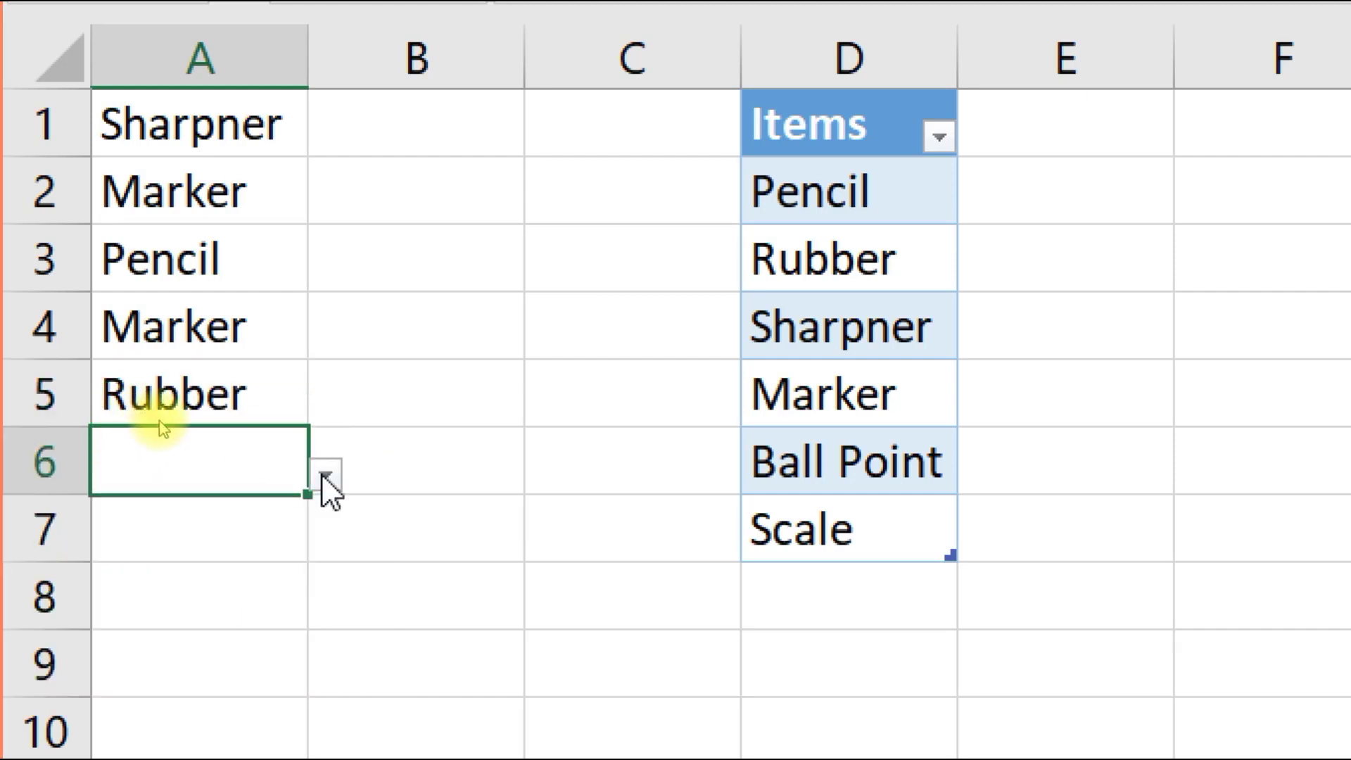
click(324, 476)
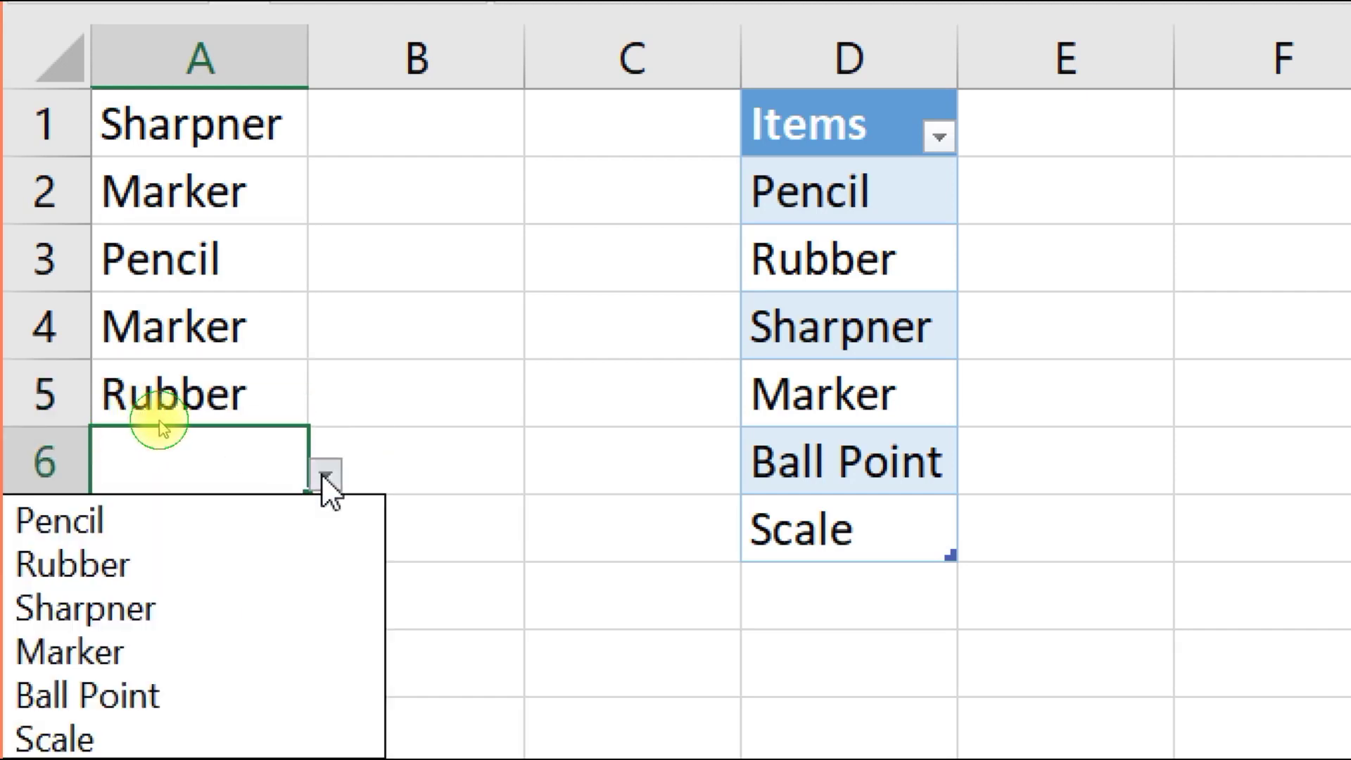
click(222, 526)
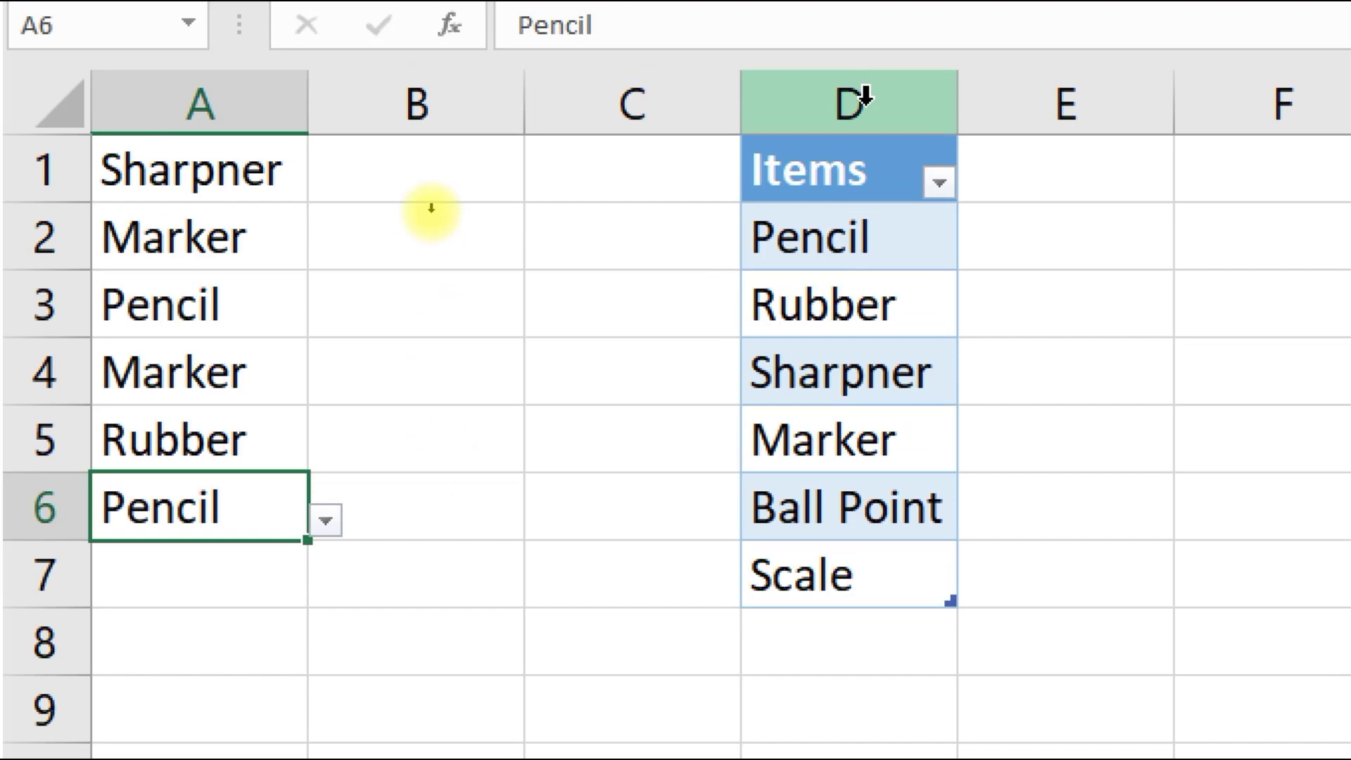
Hide column D containing the Items table and unhide it again.
click(865, 52)
right_click(866, 95)
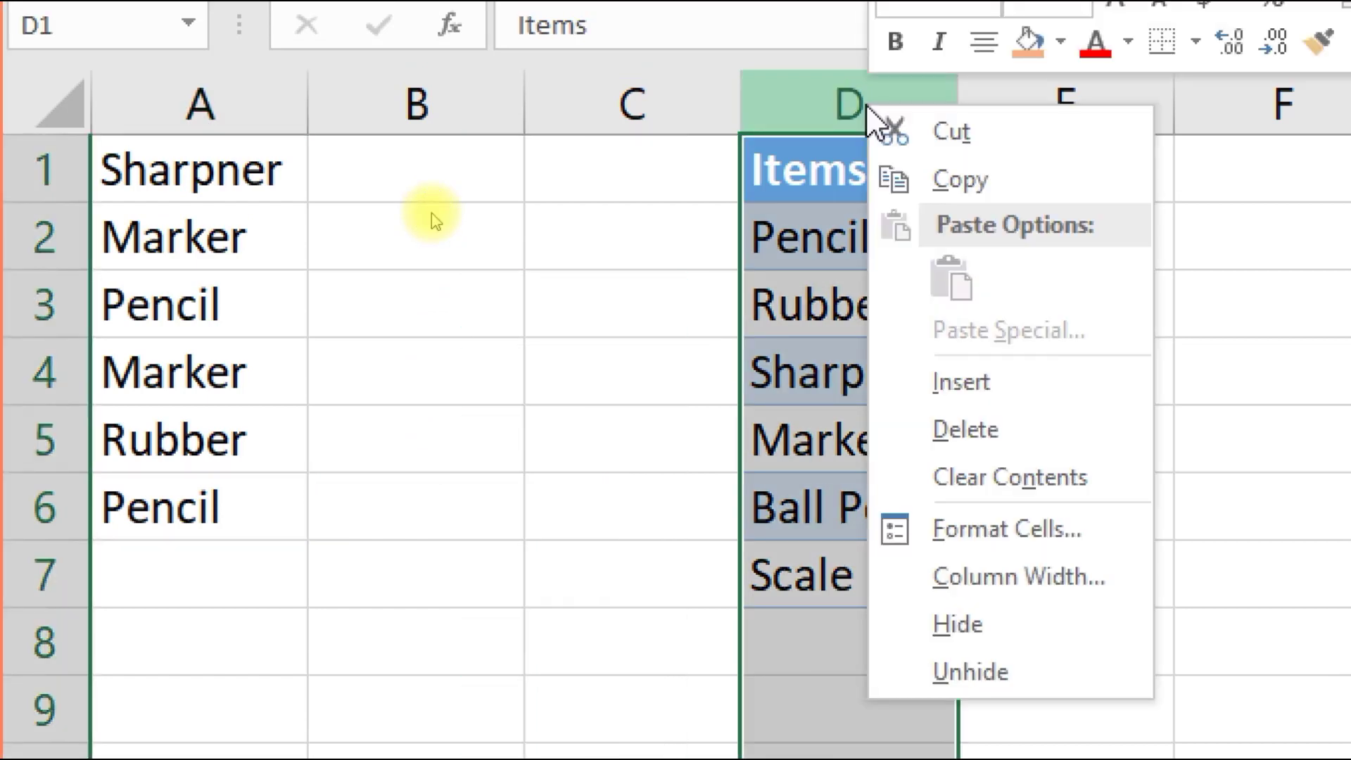
click(993, 632)
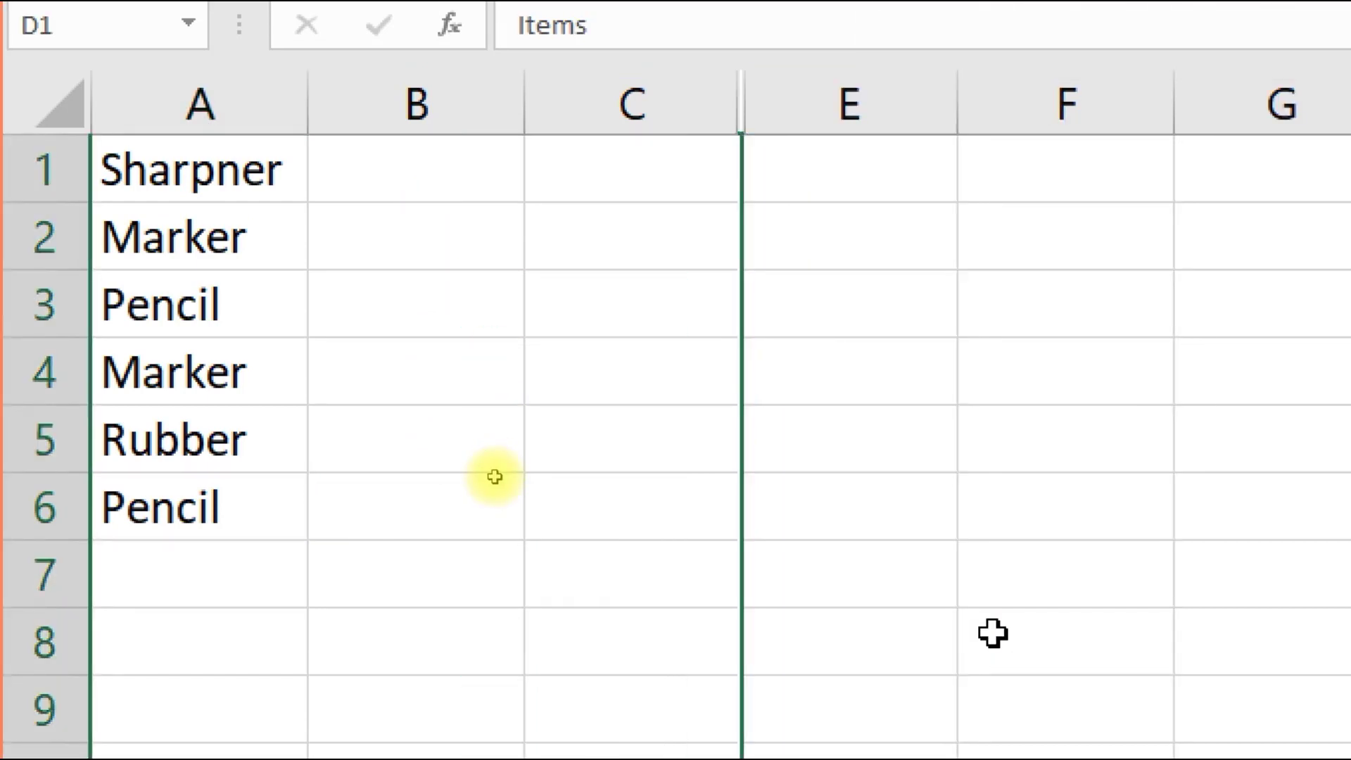
right_click(737, 112)
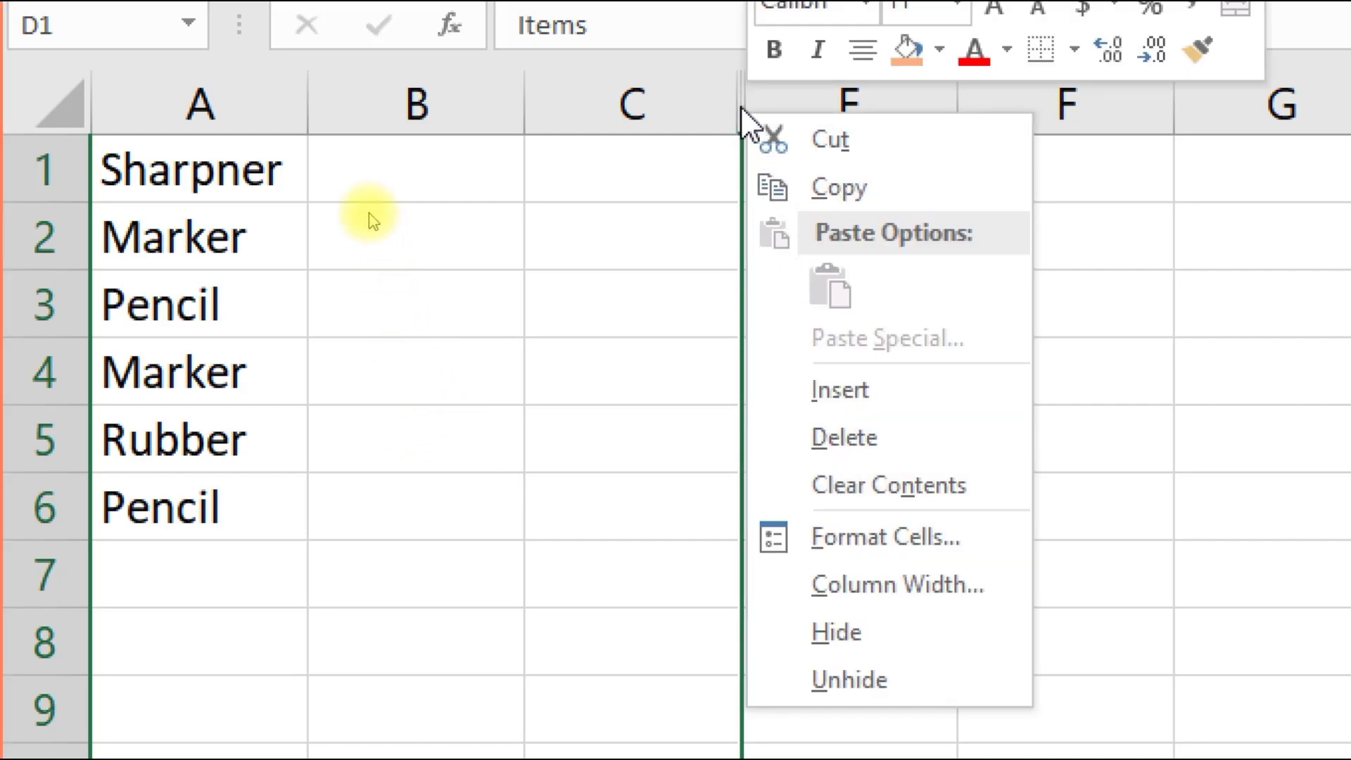
click(844, 677)
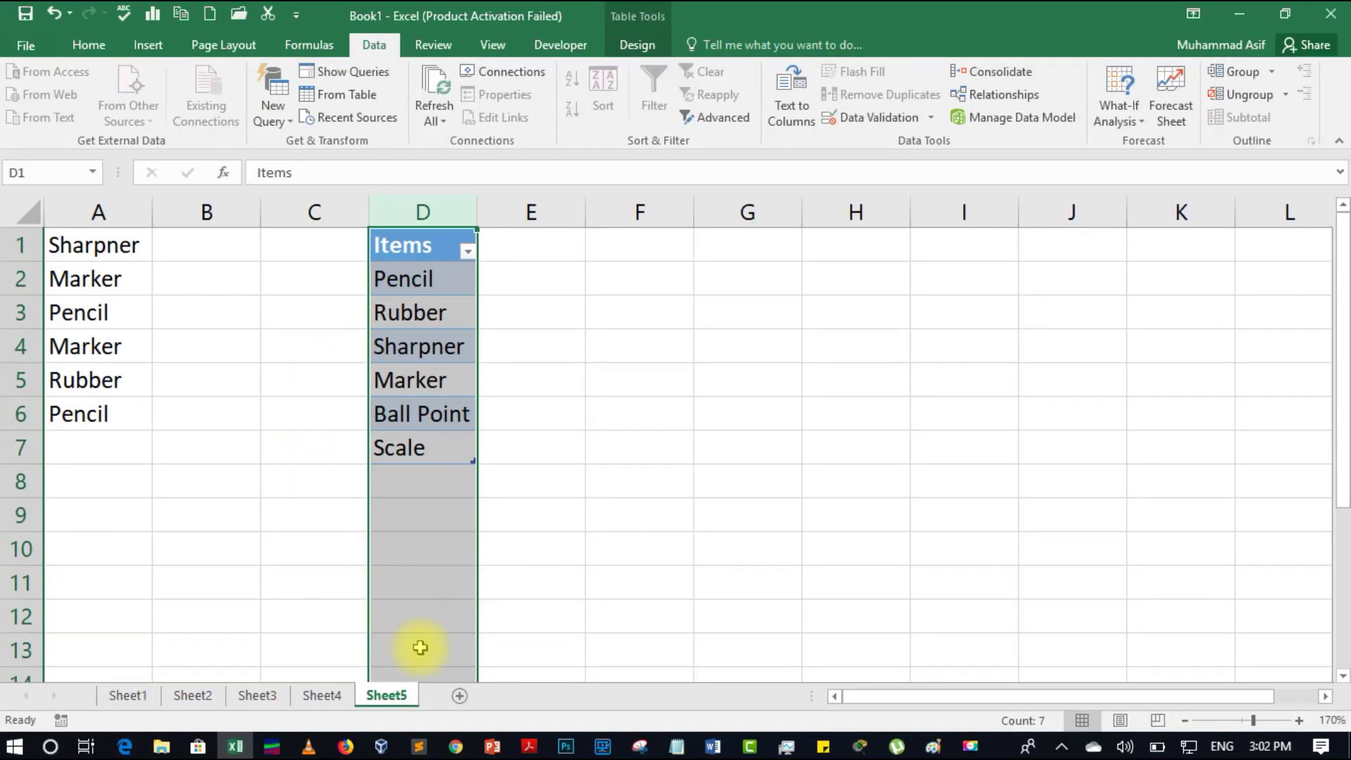
Add a new blank worksheet after Sheet5.
click(458, 696)
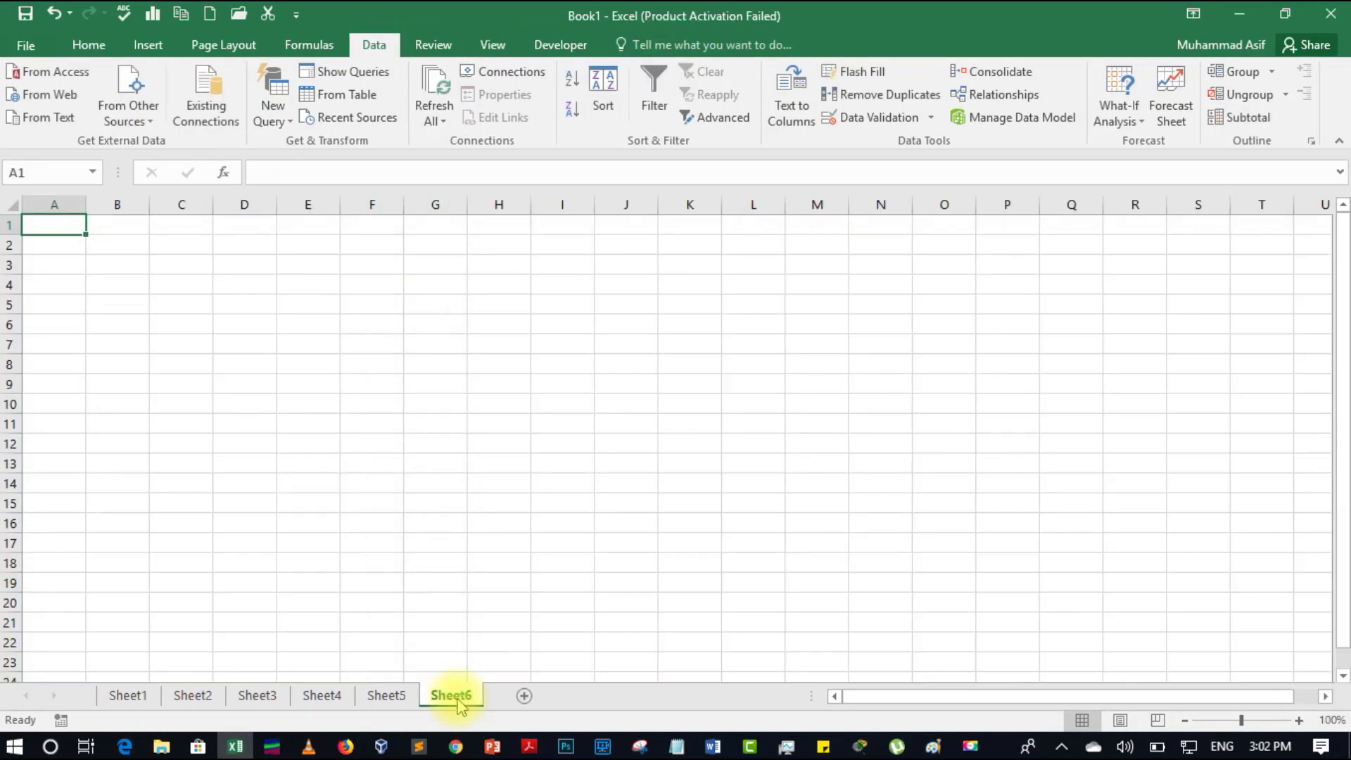
click(1300, 721)
click(1299, 720)
click(1300, 720)
click(1300, 720)
click(1299, 721)
click(1299, 721)
click(1300, 720)
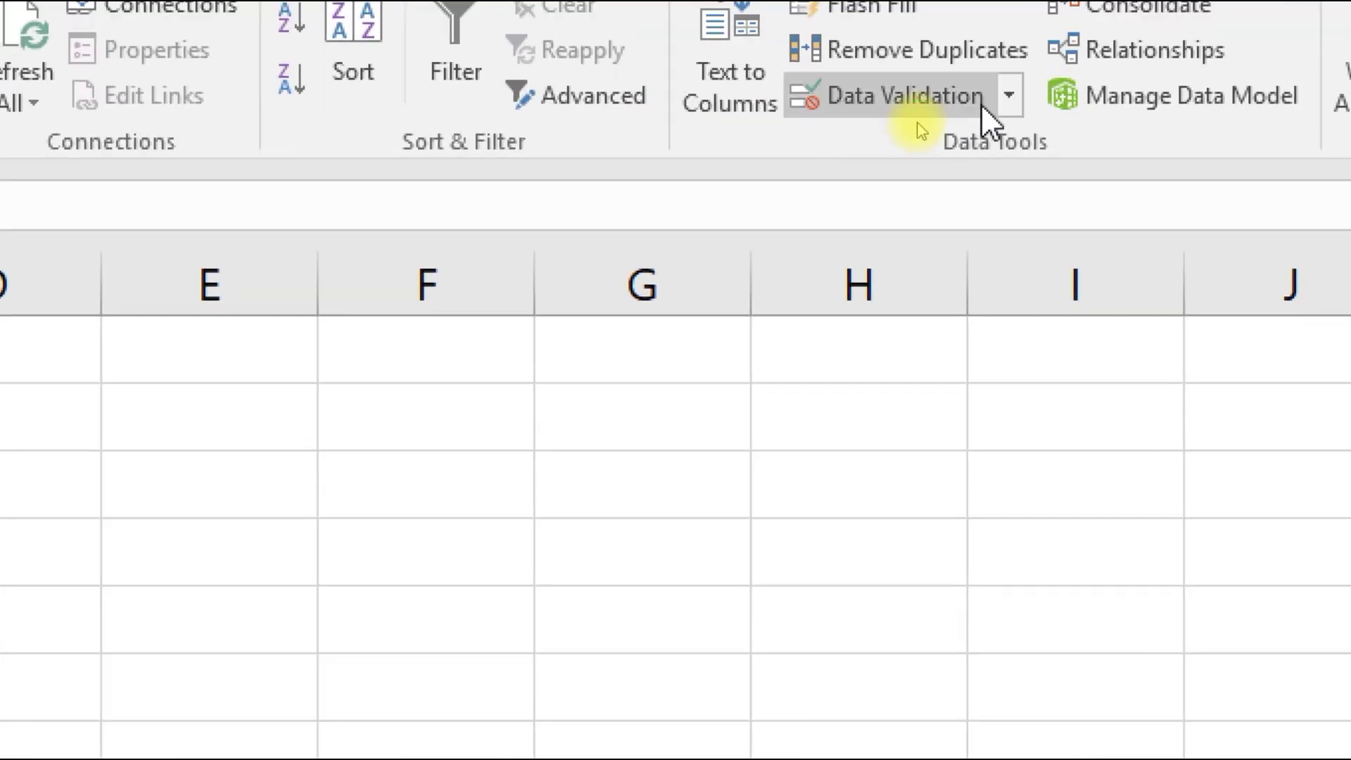
Apply List data validation to cell A1 of Sheet6 with Sheet5 cells D2:D7 as the source.
click(907, 99)
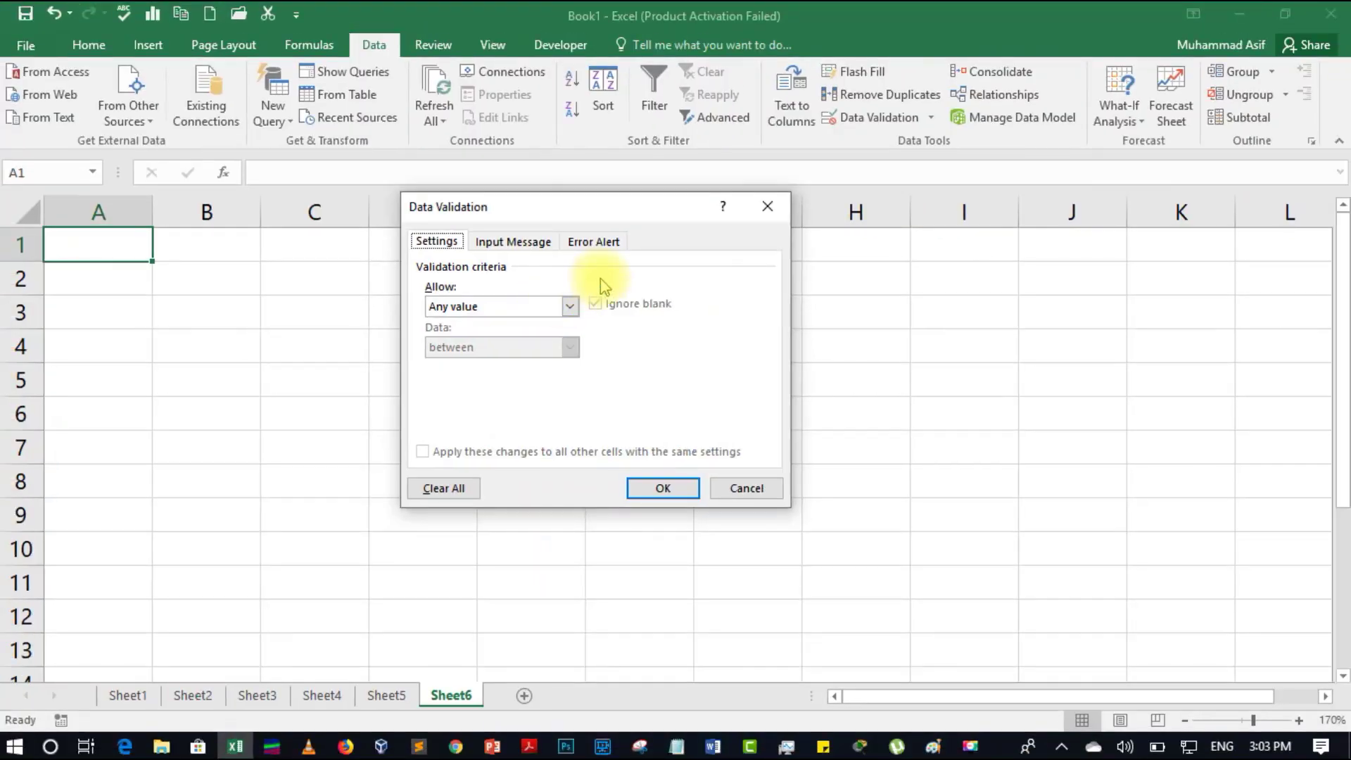
click(570, 306)
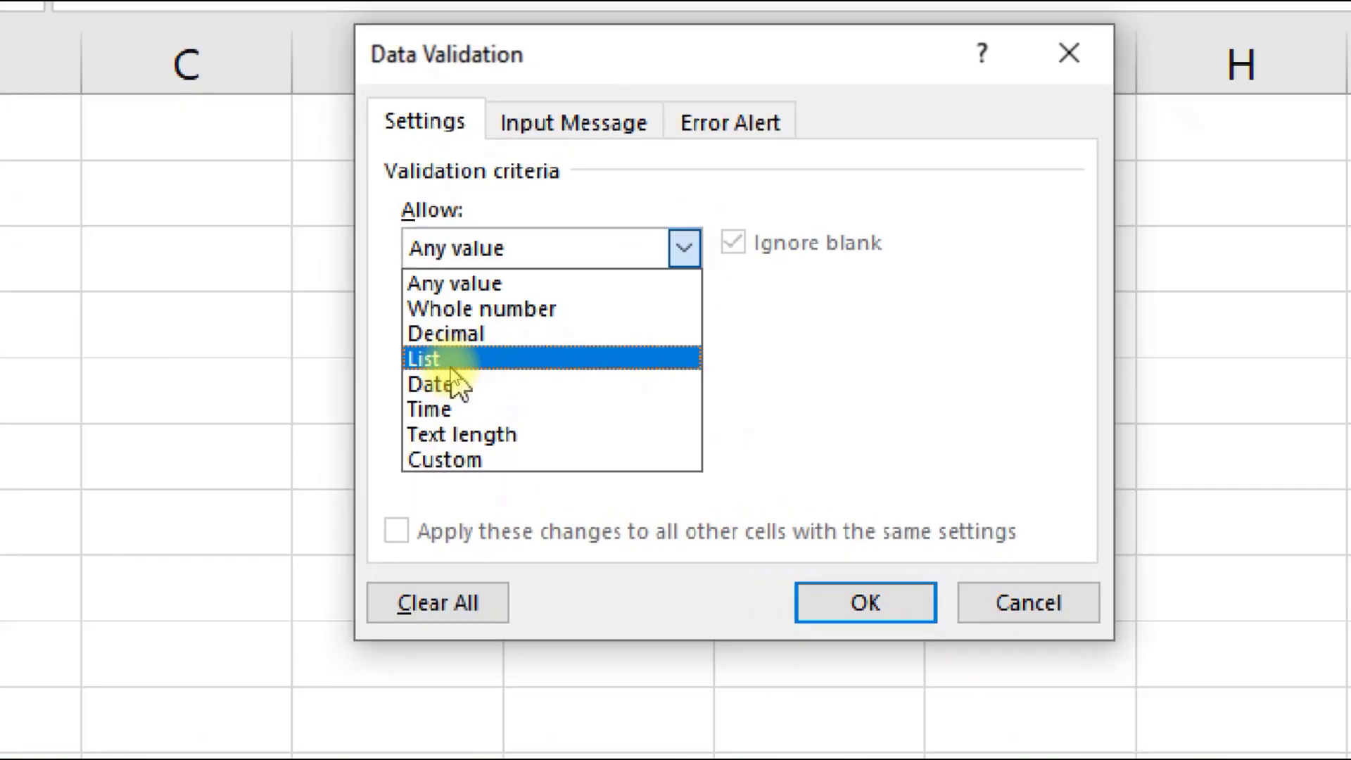
click(450, 363)
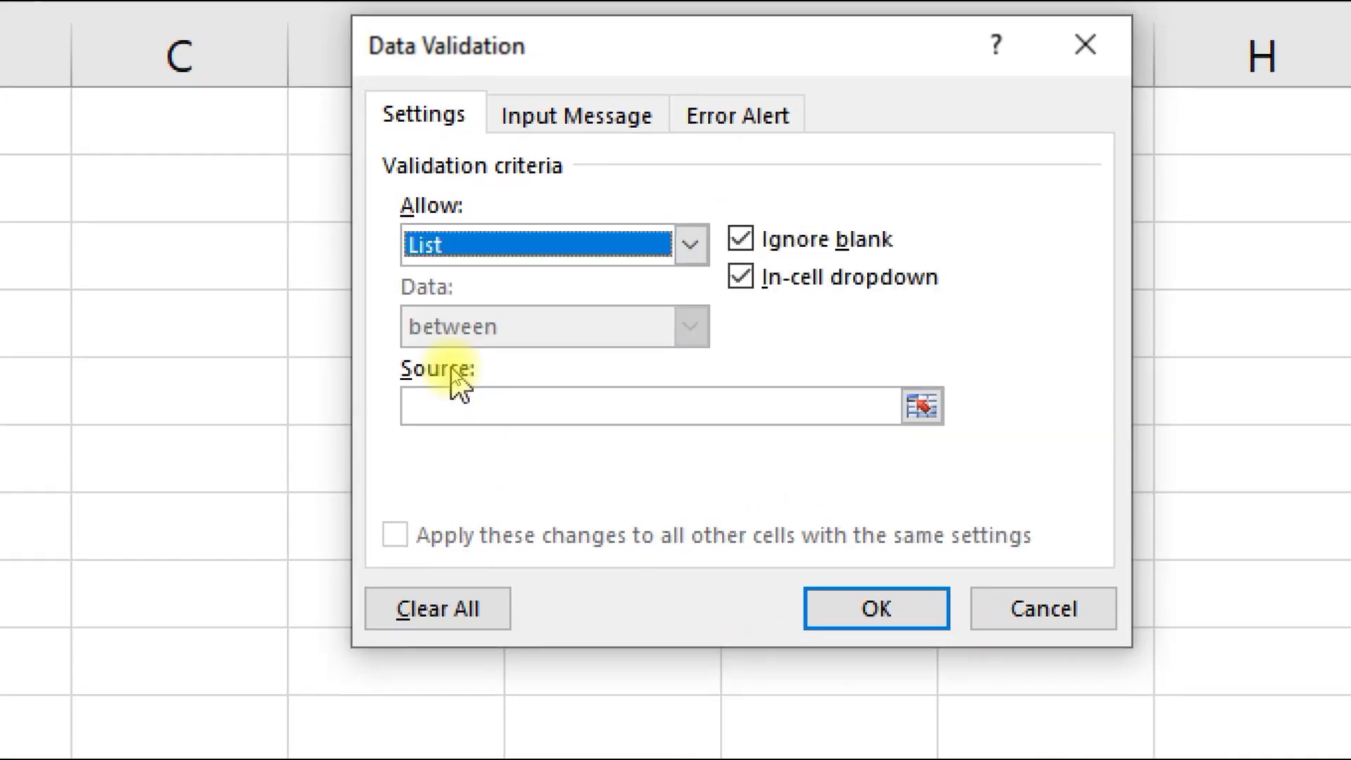
click(492, 415)
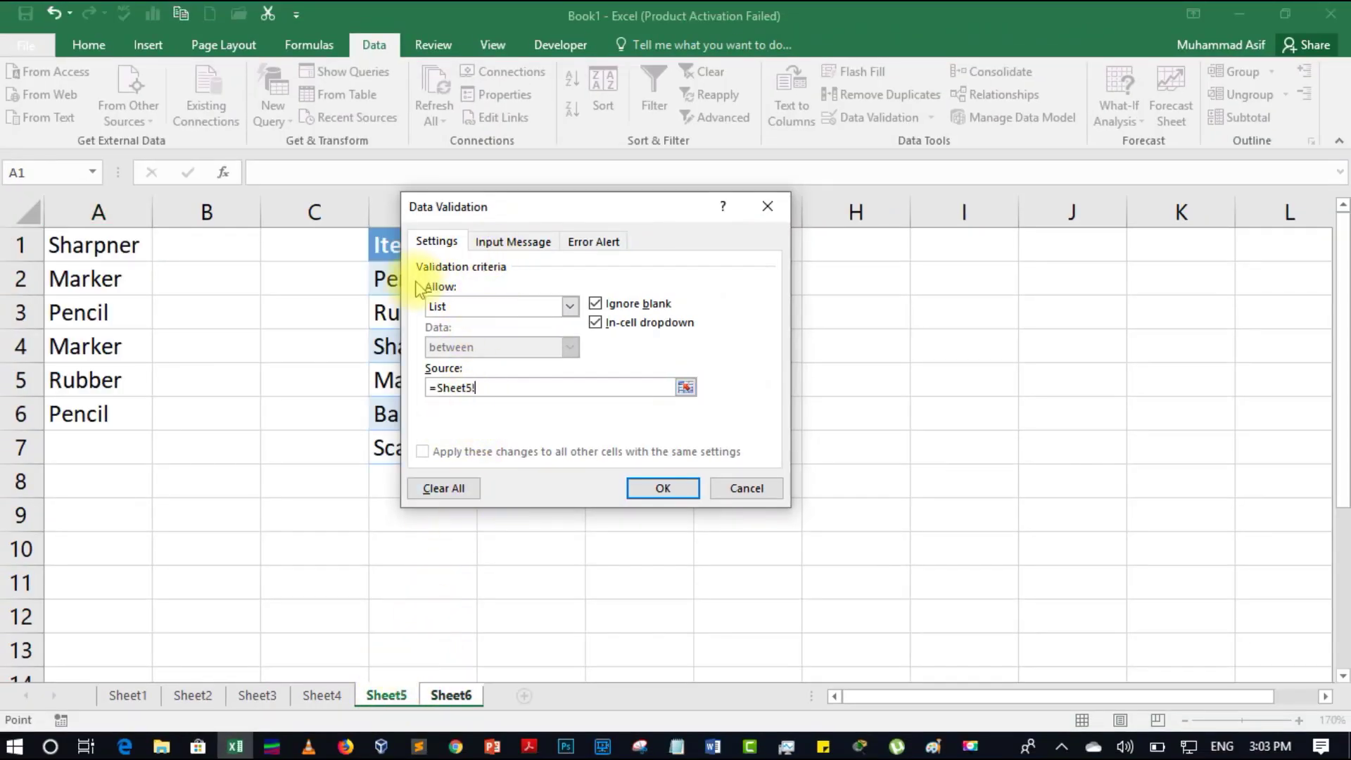
drag(382, 280, 383, 448)
click(644, 496)
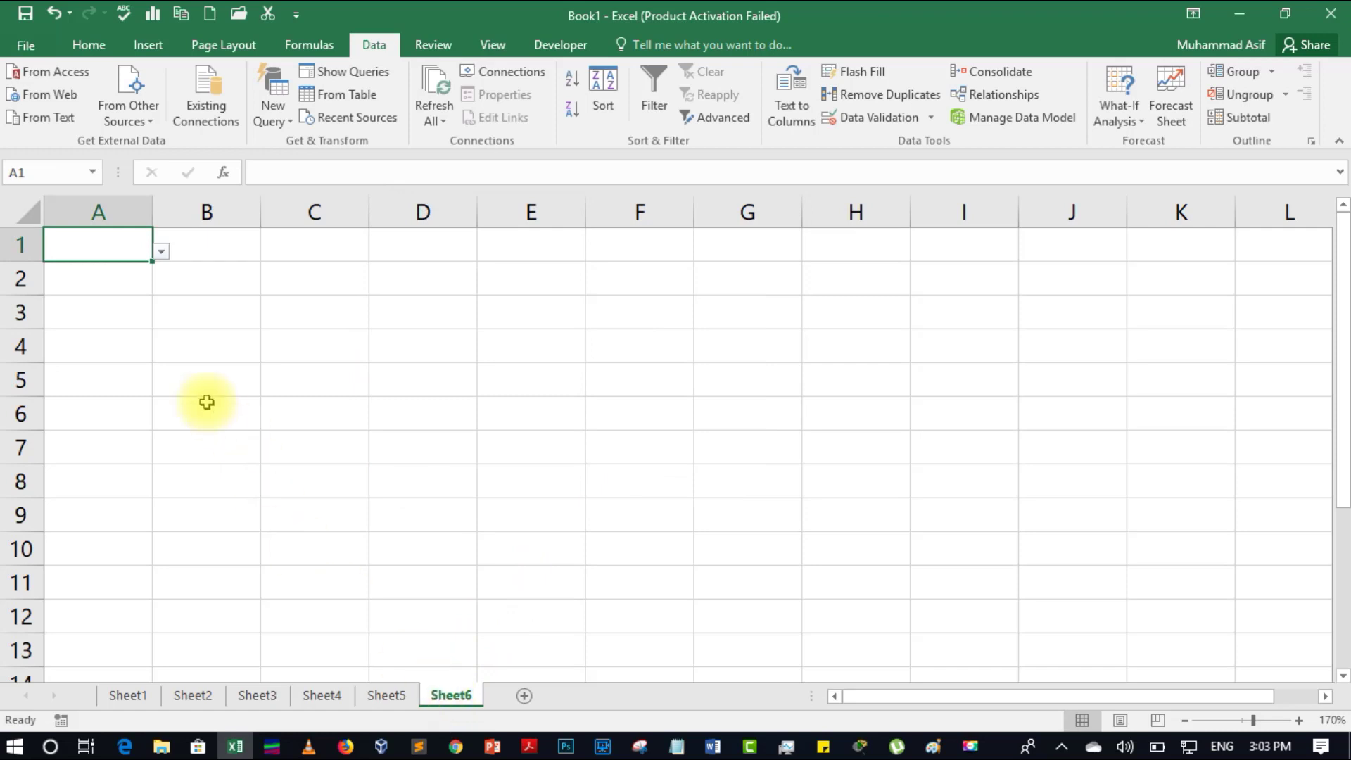
Check the drop-down in A1 of Sheet6 and extend its validation down column A to A10.
click(161, 255)
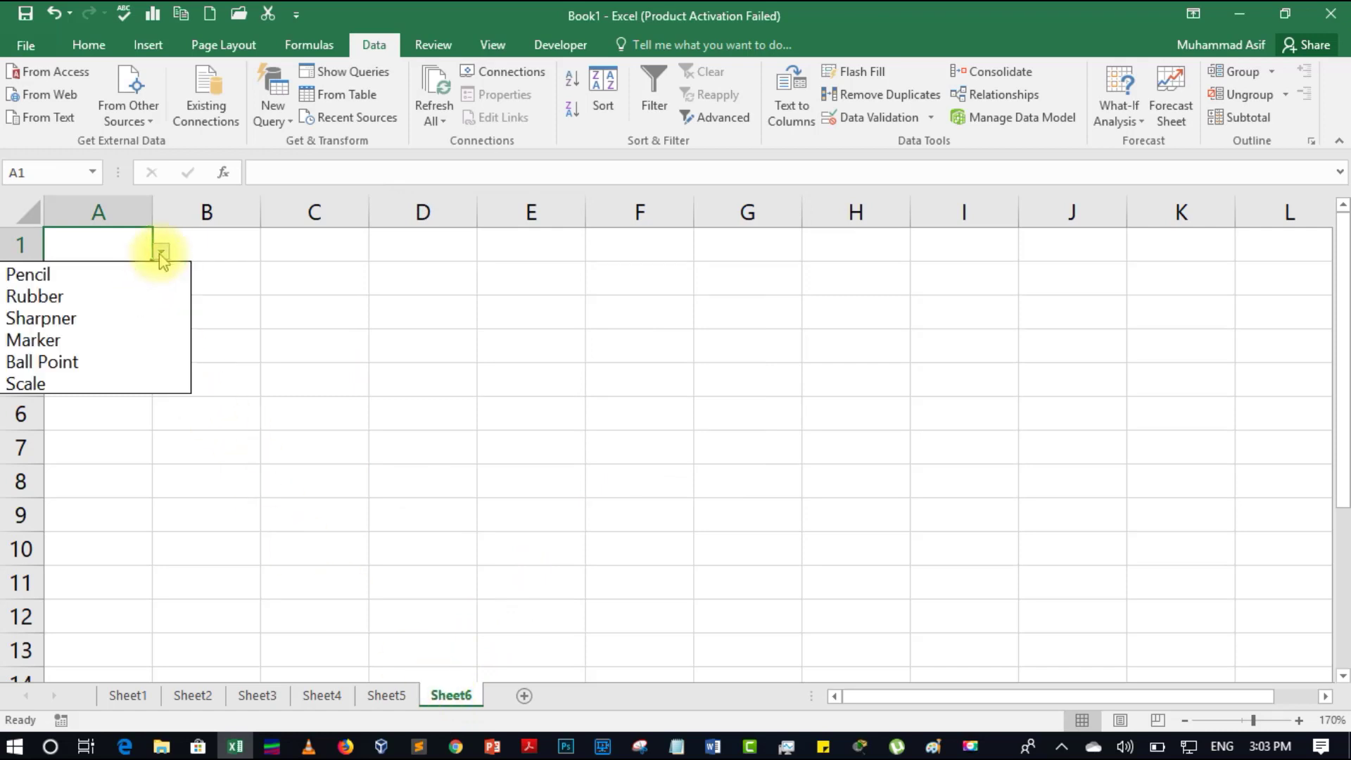
click(161, 255)
drag(151, 262, 137, 563)
click(173, 439)
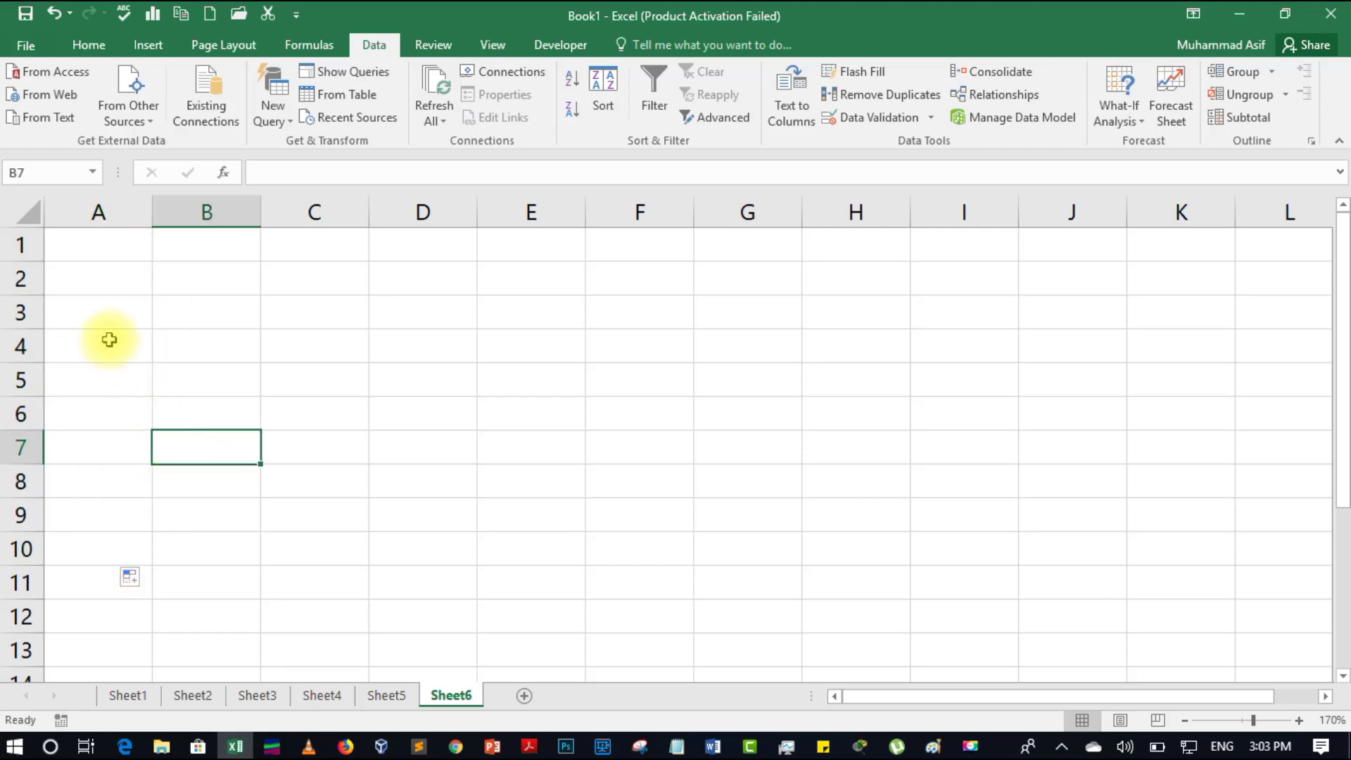
Choose Marker from the drop-down list in cell A4 of Sheet6.
click(126, 344)
click(162, 358)
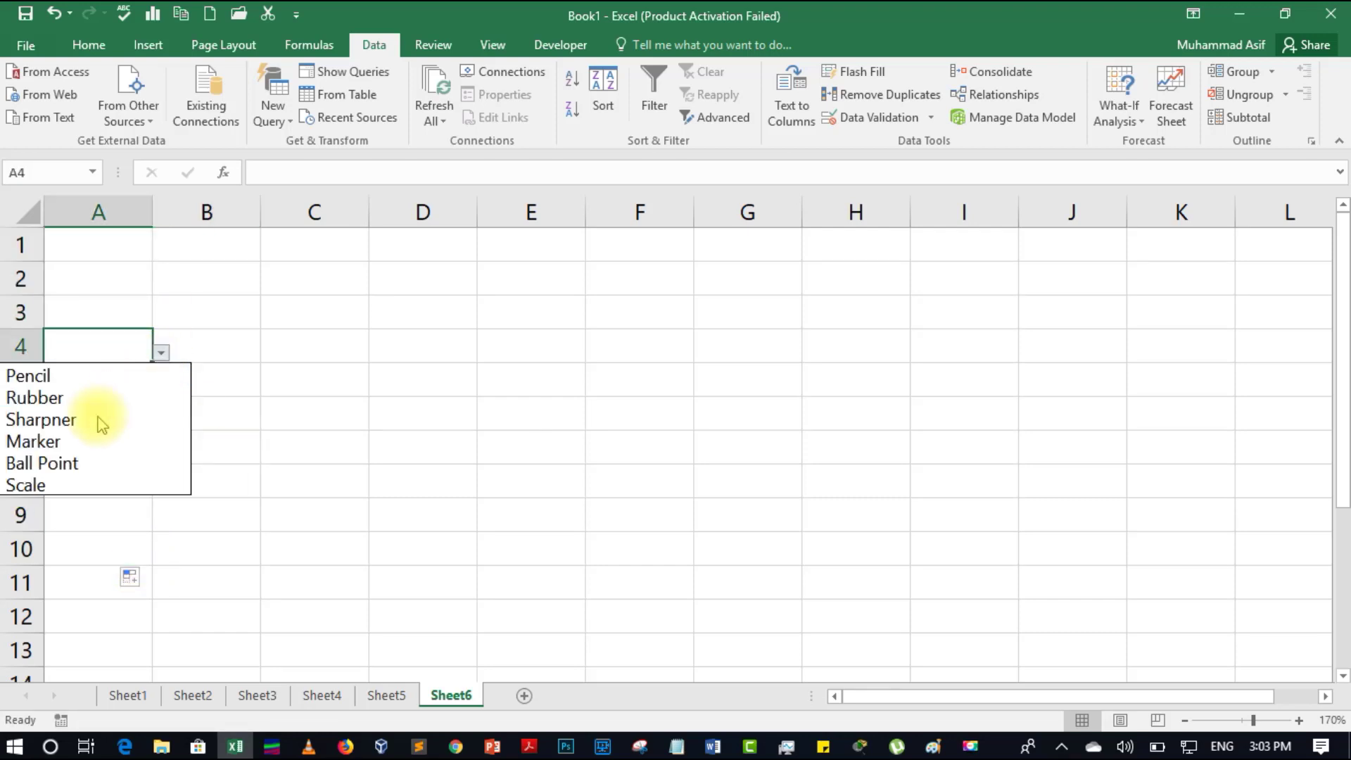
click(87, 435)
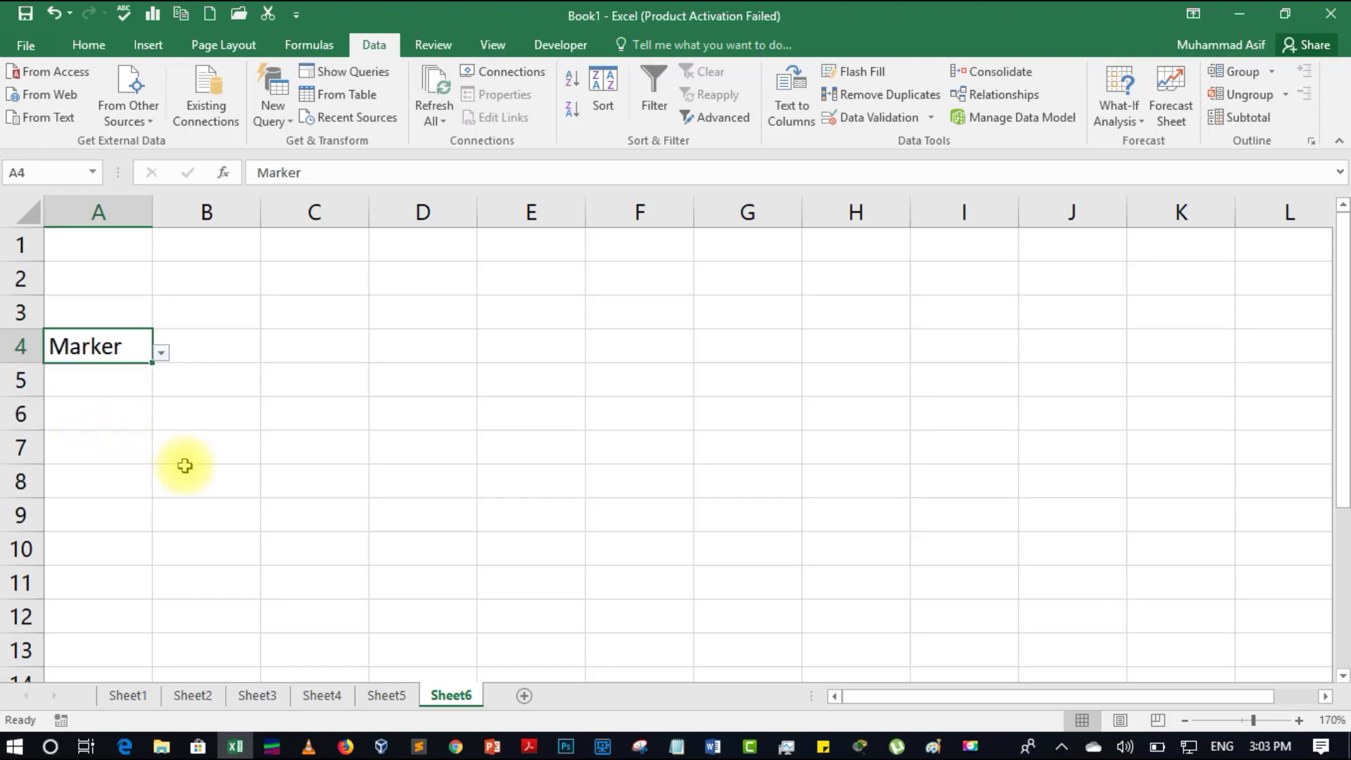
Compare the source Items table on Sheet5 with the drop-down cells on Sheet6.
click(385, 695)
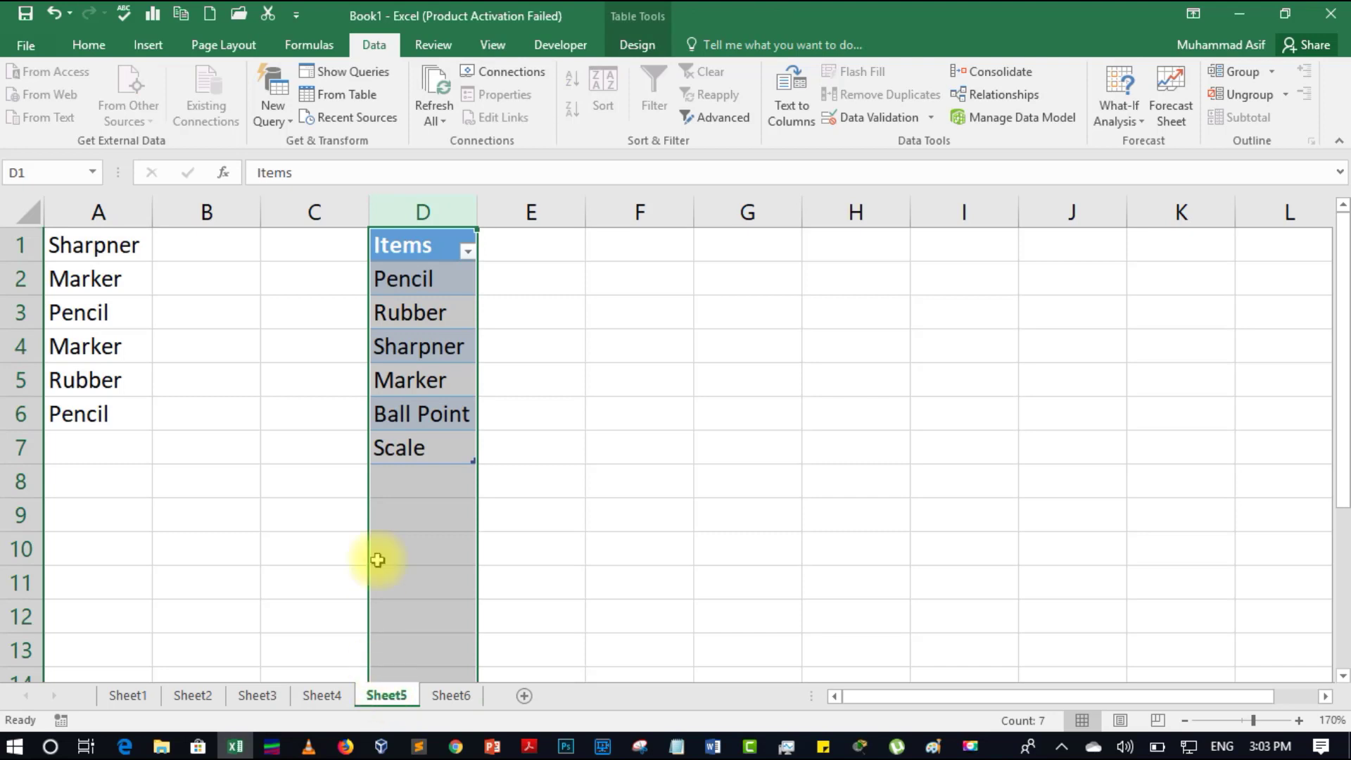
click(443, 695)
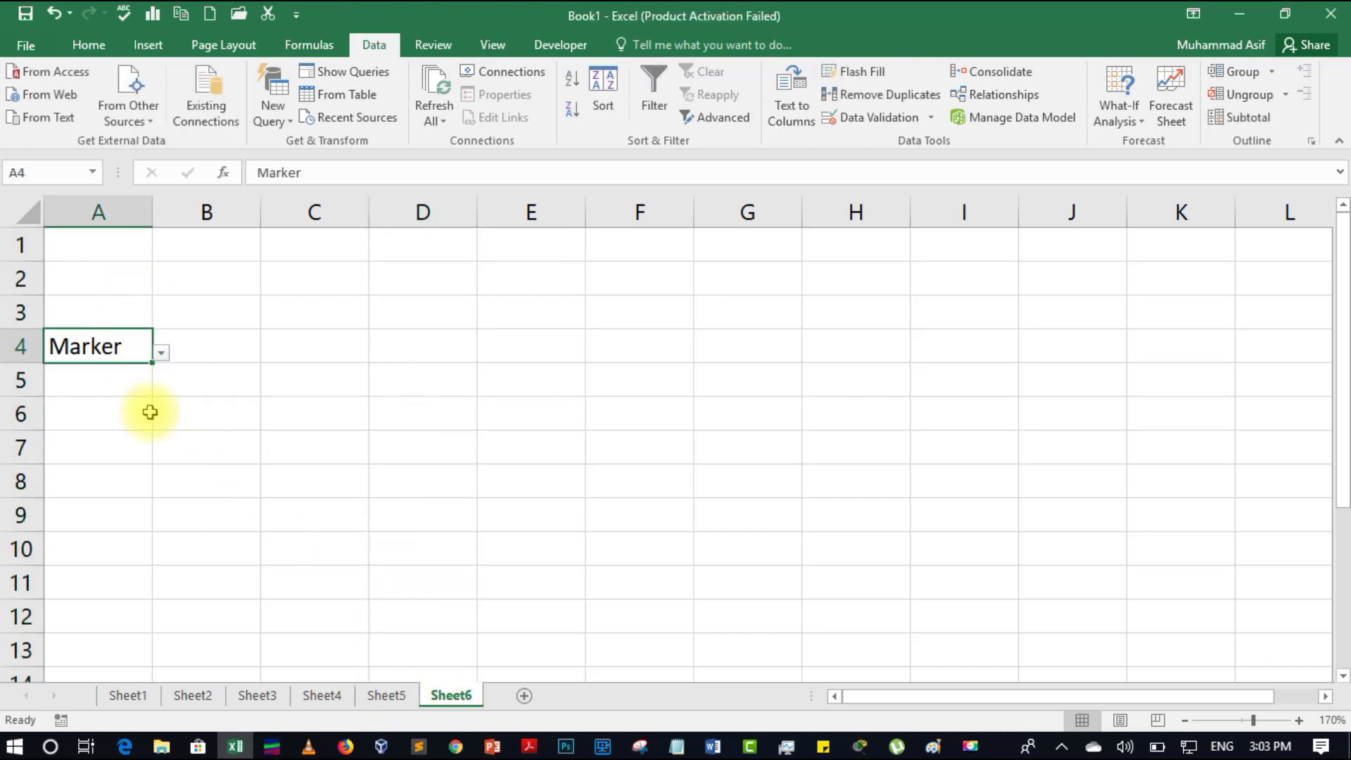
click(386, 695)
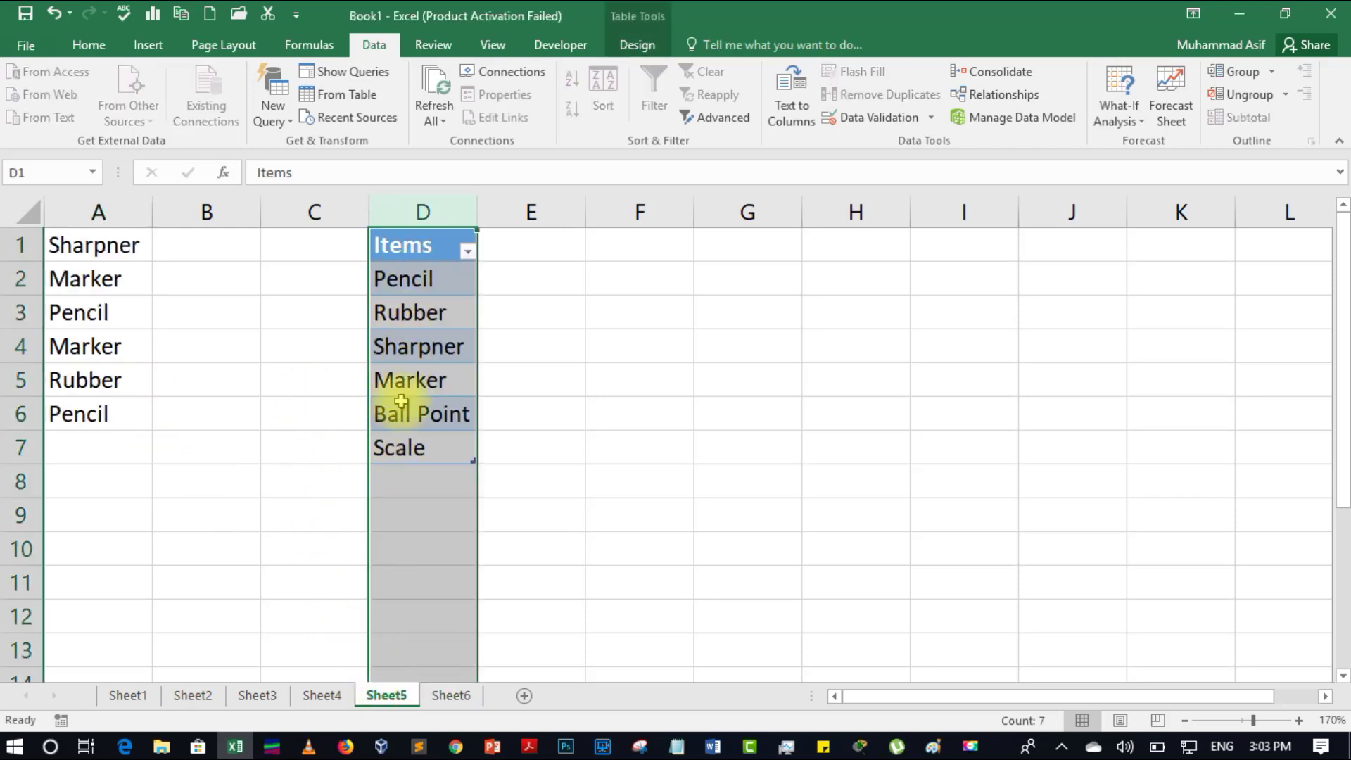